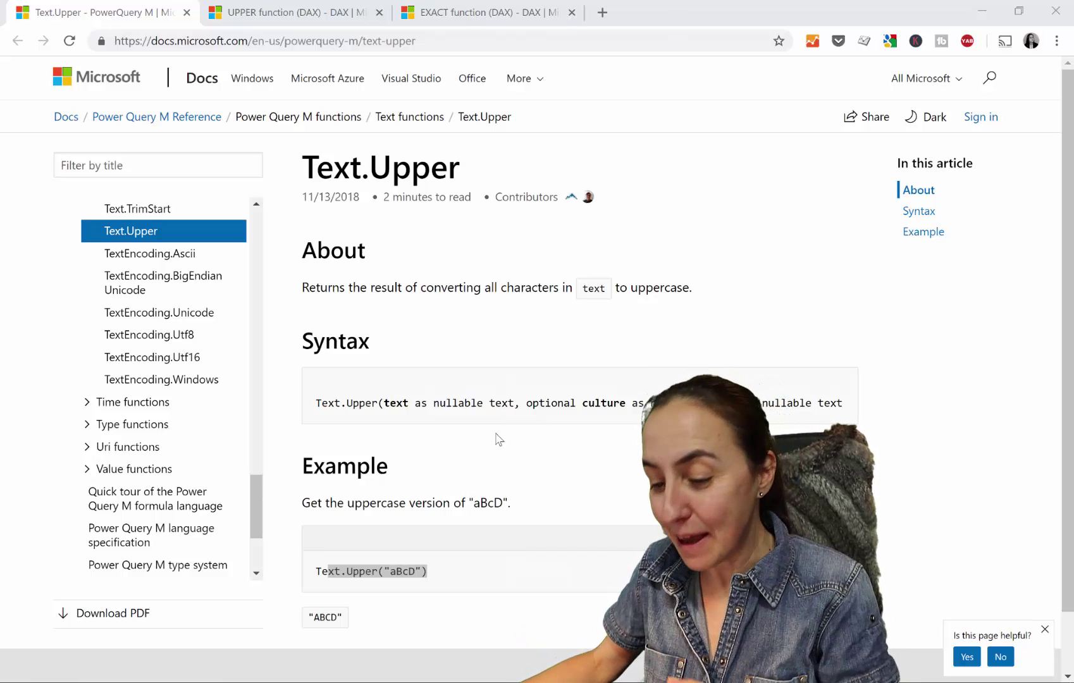
Step: Review the Text query's Source, Changed Type and Removed Columns steps, then start a new Custom Column
mouse_move(257, 682)
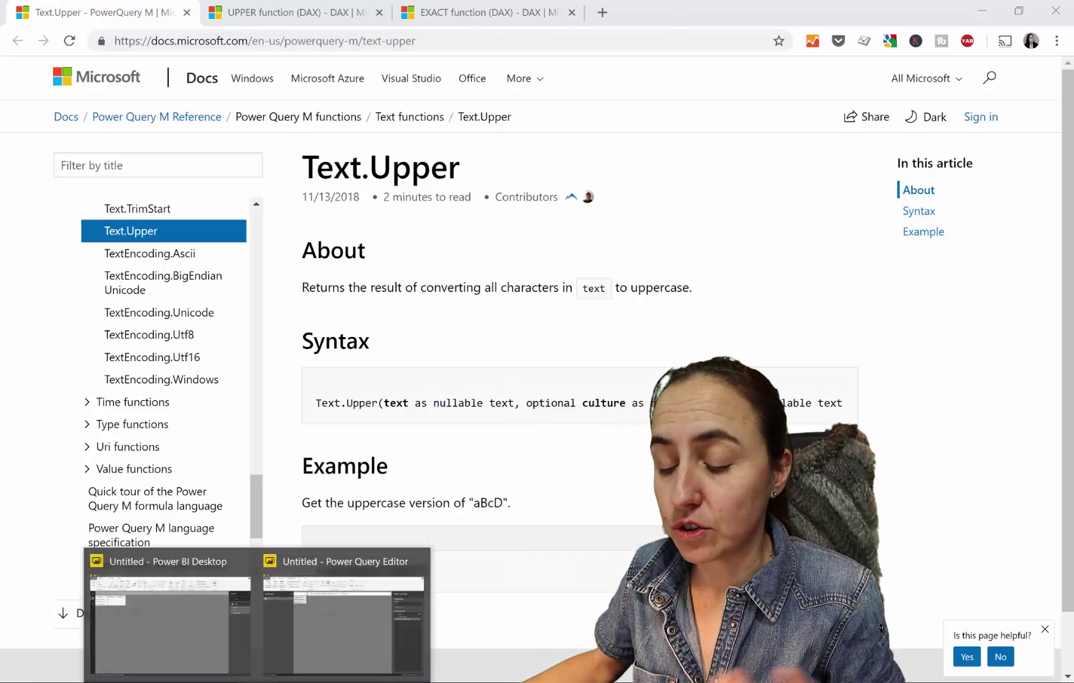
left_click(314, 649)
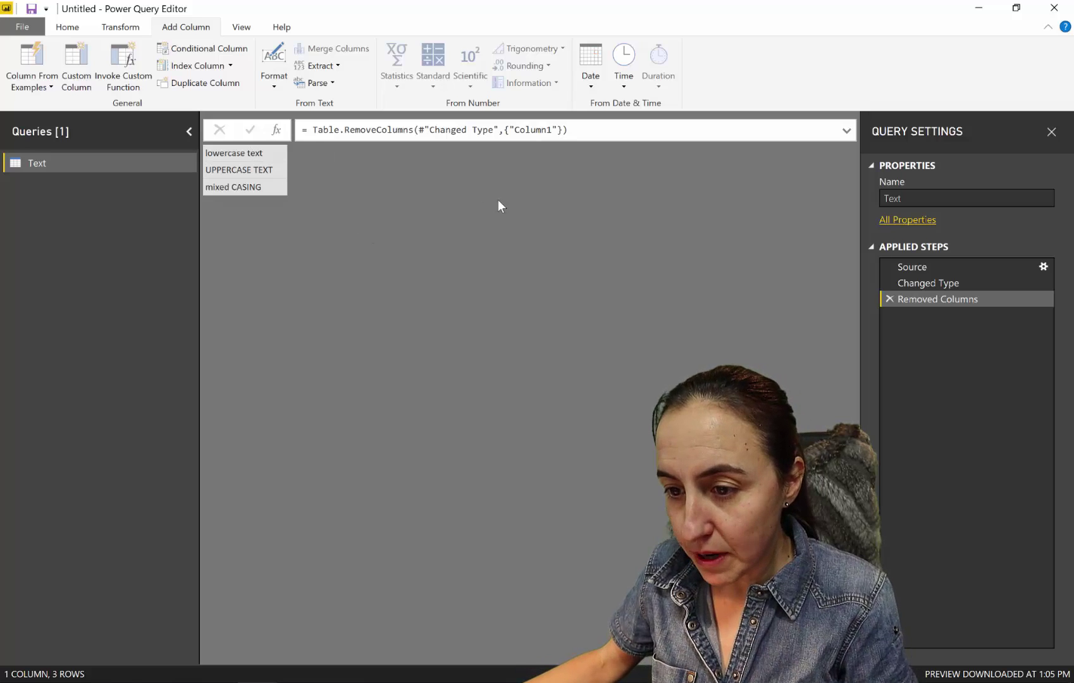
left_click(969, 284)
left_click(962, 264)
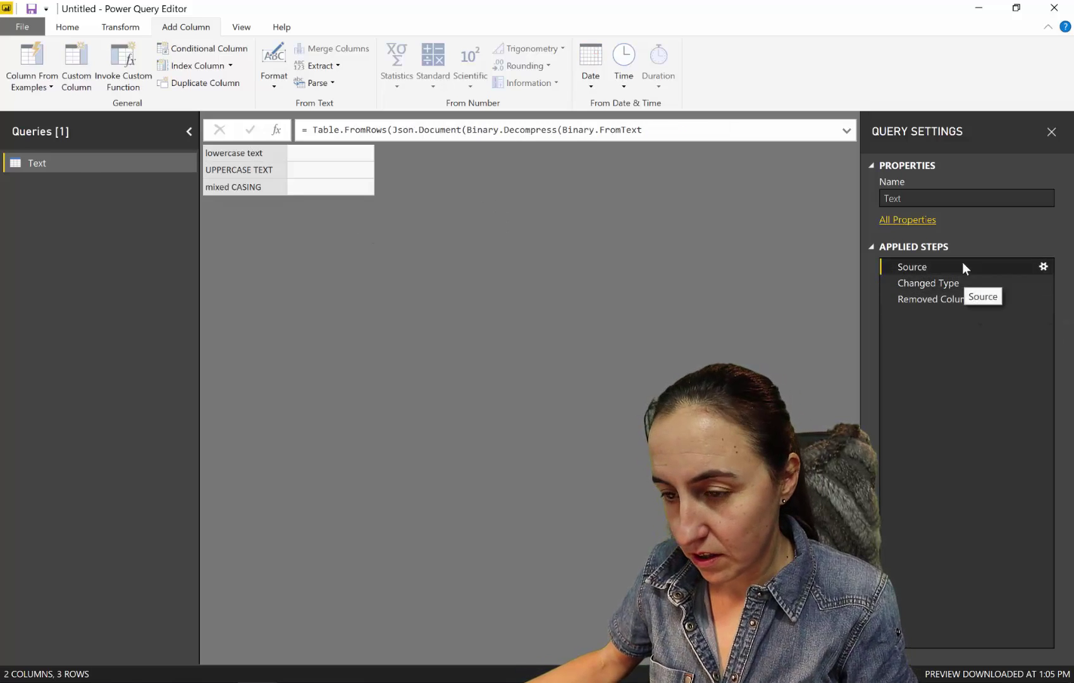
left_click(948, 298)
left_click(945, 268)
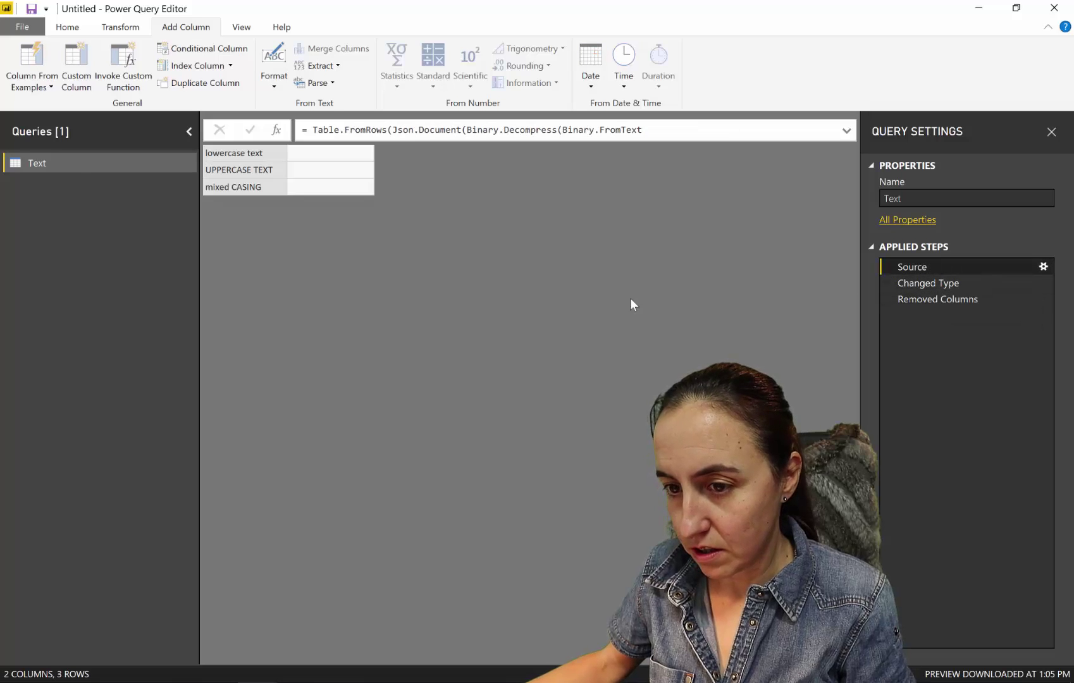
left_click(941, 284)
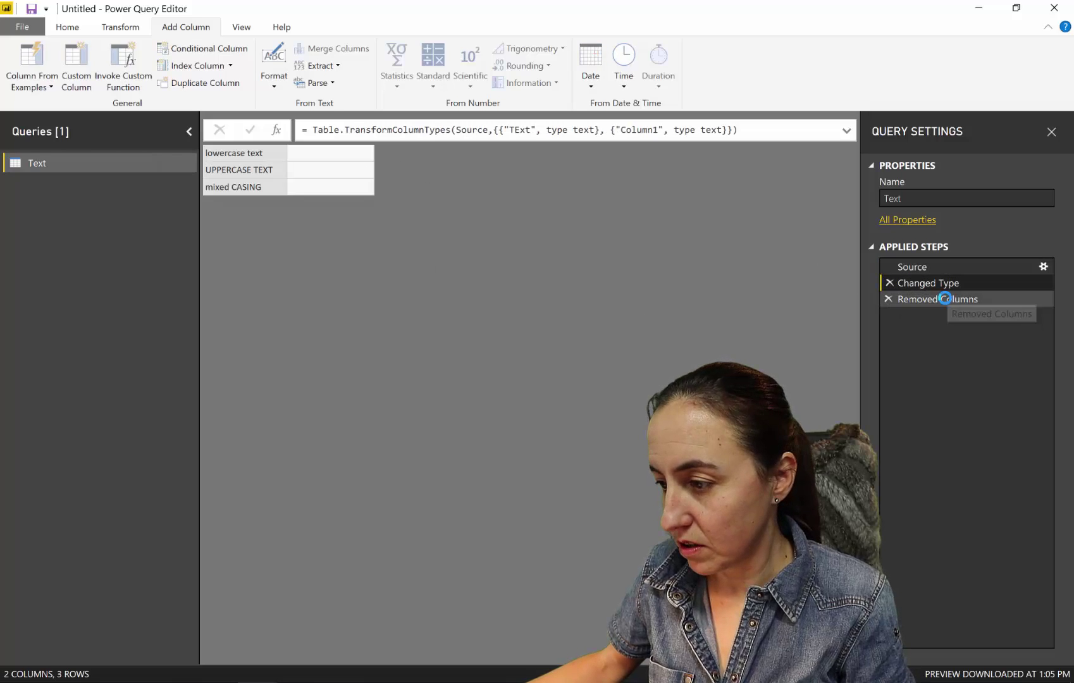
left_click(934, 265)
left_click(932, 297)
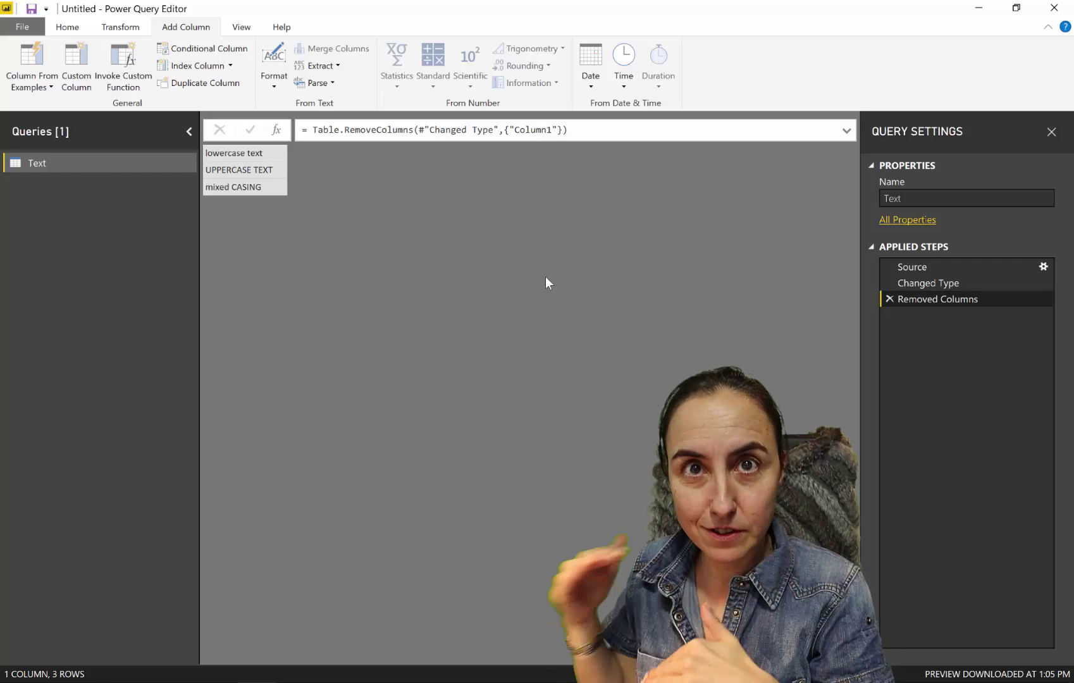
left_click(72, 56)
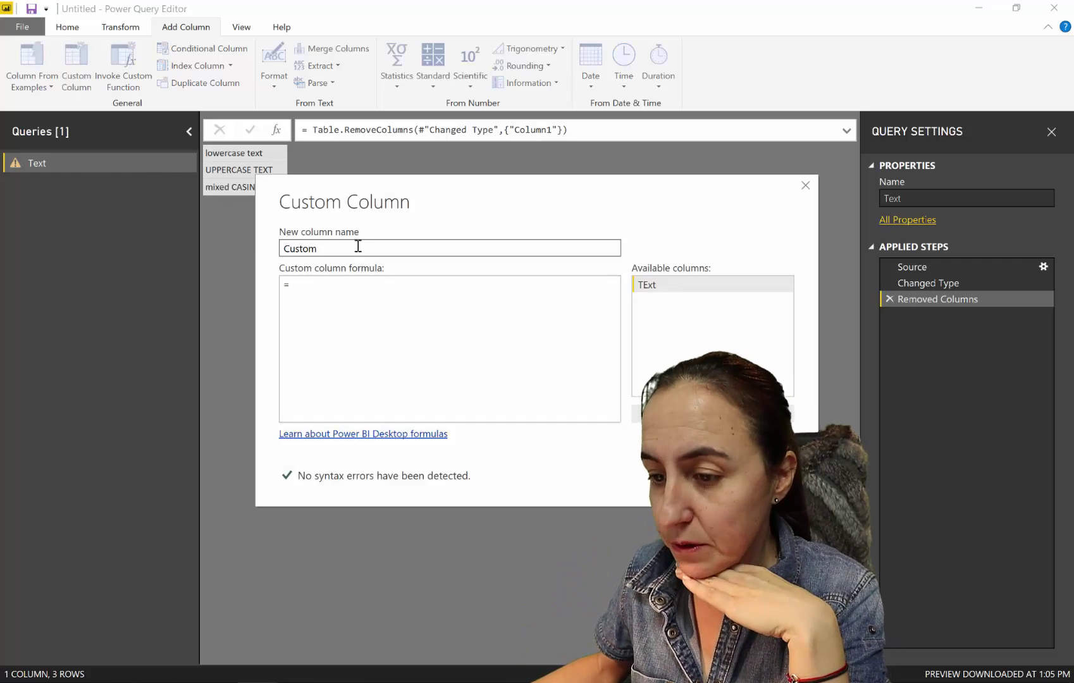
left_click(352, 291)
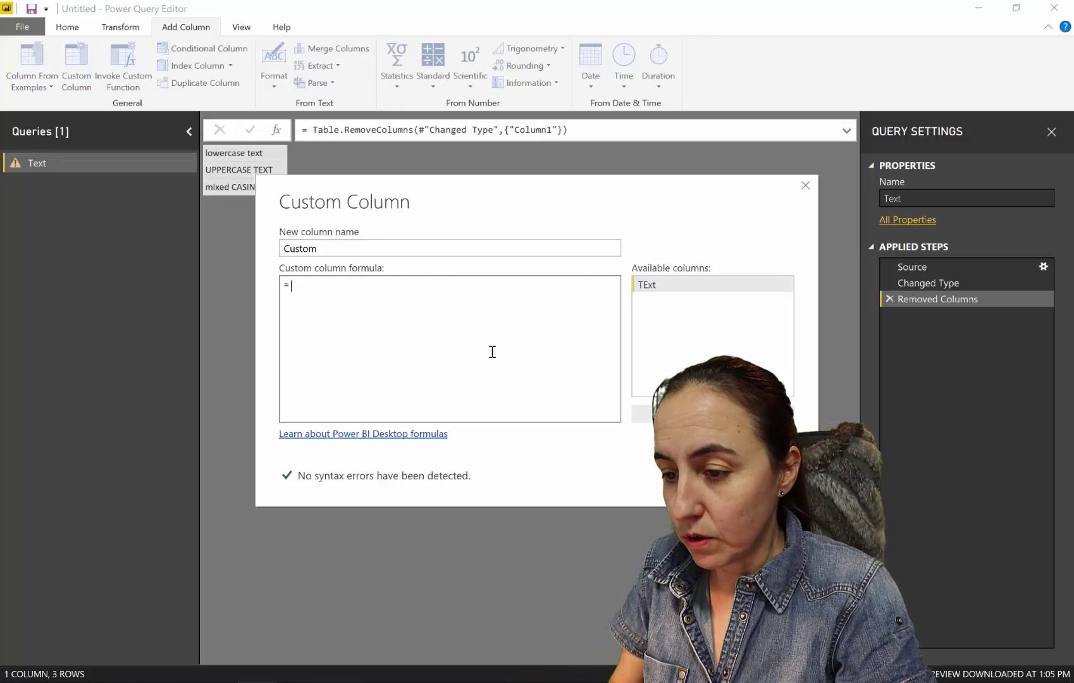
Step: Read the Text.Upper syntax and code example in Microsoft Docs, then return to the Custom Column dialog
left_click(256, 681)
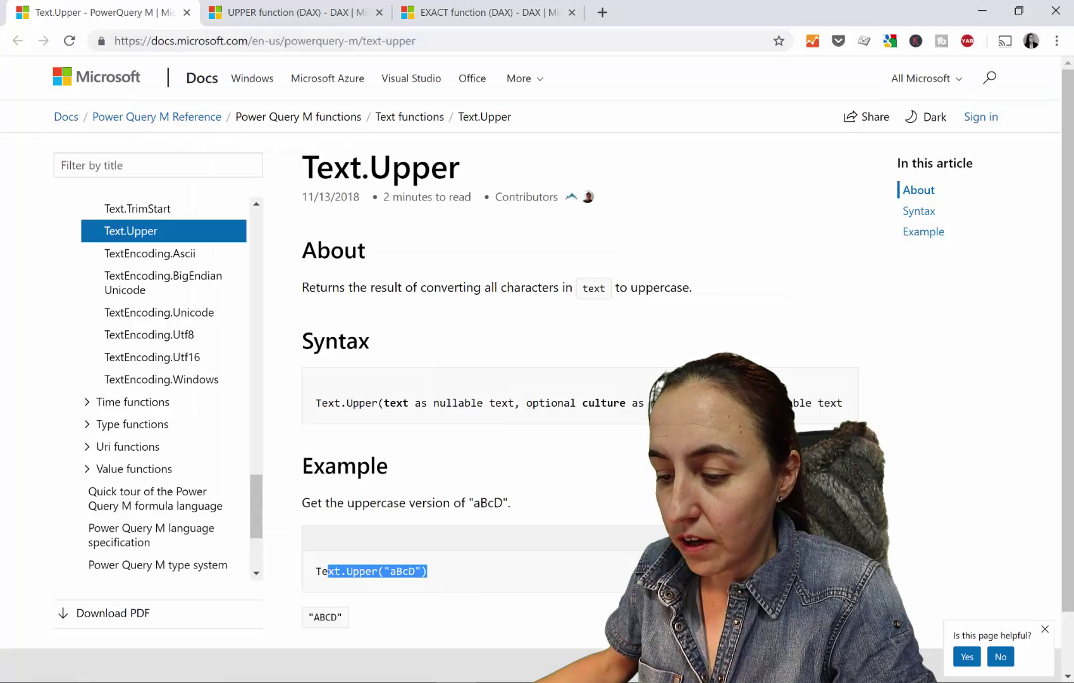
left_click_drag(480, 169, 318, 179)
left_click(501, 345)
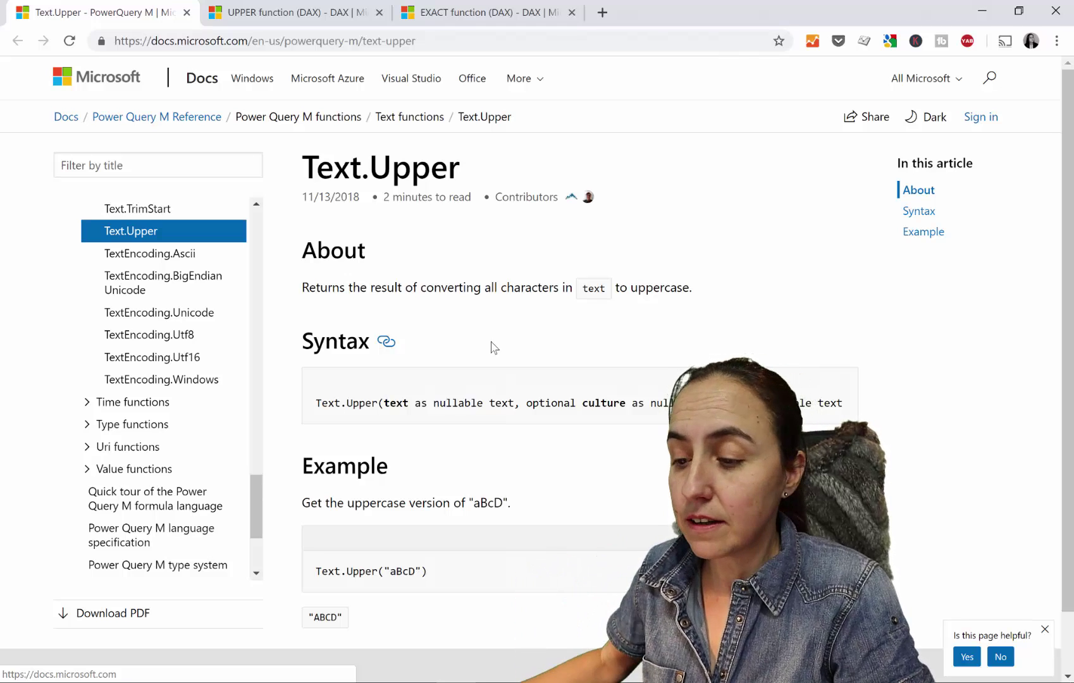
scroll(687, 330, "down", 1)
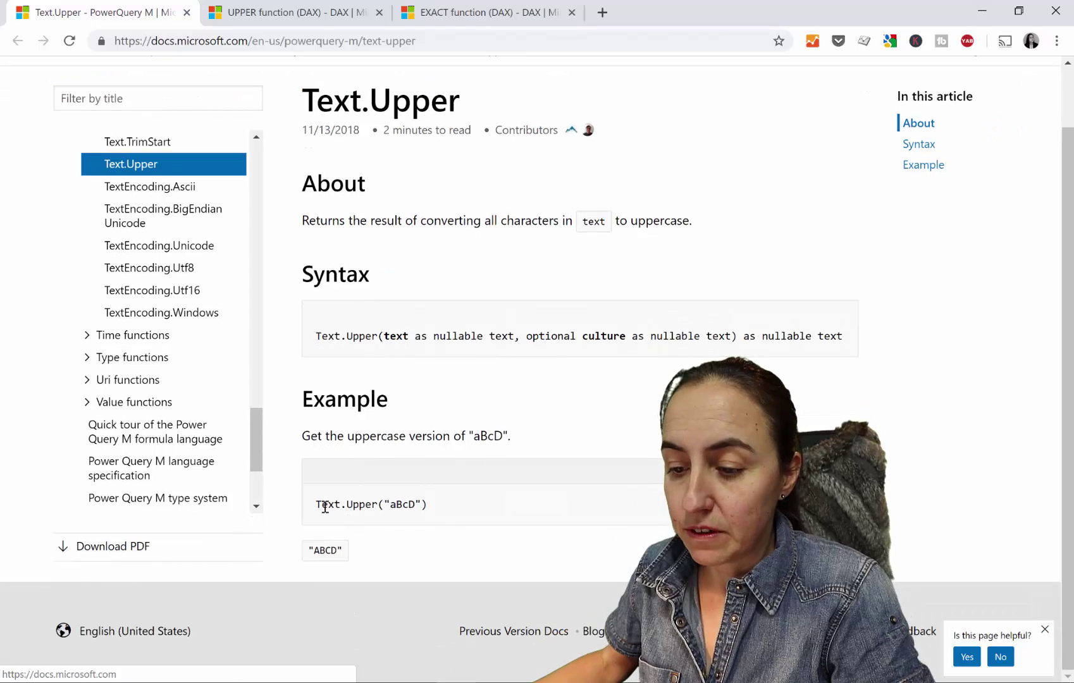
left_click_drag(321, 503, 480, 500)
left_click(522, 516)
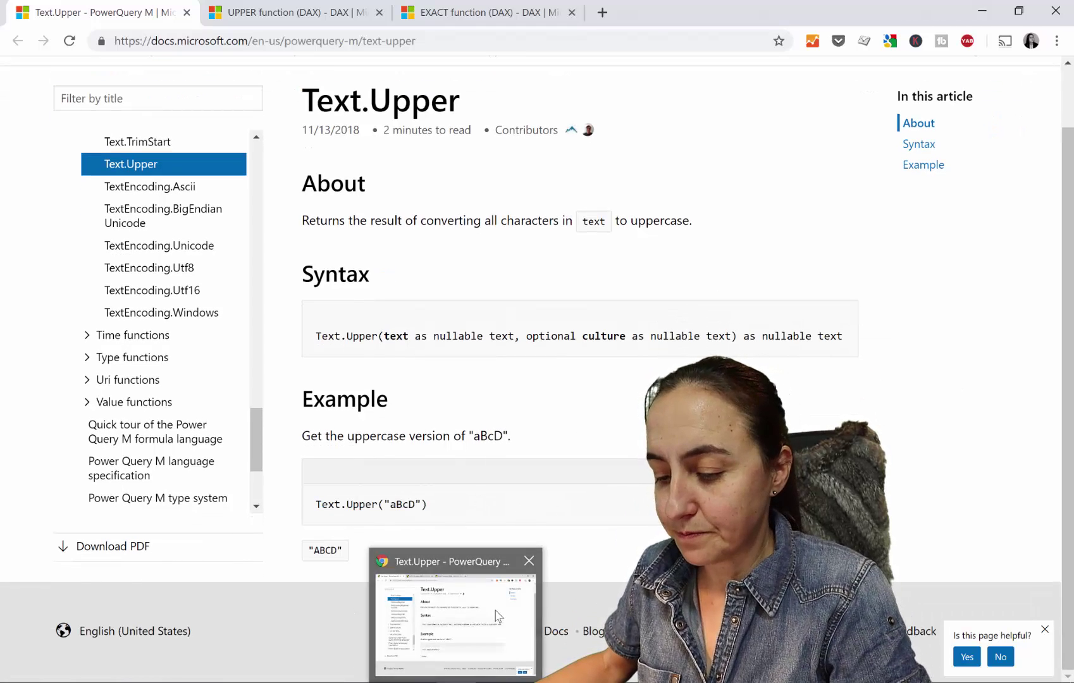
left_click(259, 660)
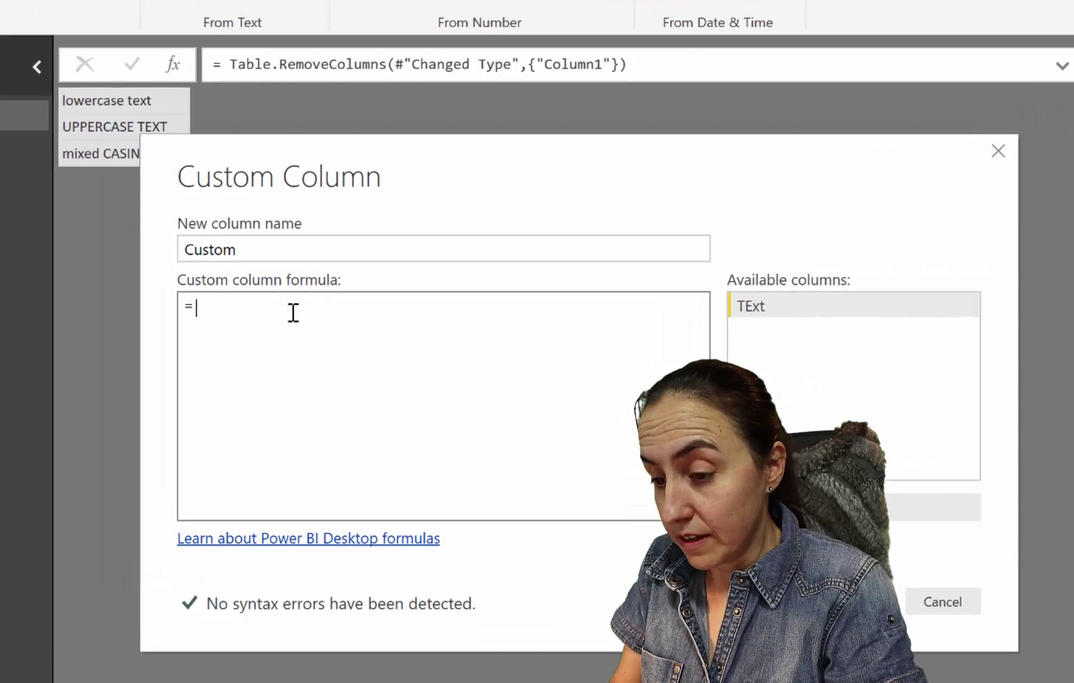
Step: Create the Custom column with formula if Text.Upper([TExt]) then "yes" else "no"
type("if Text.U")
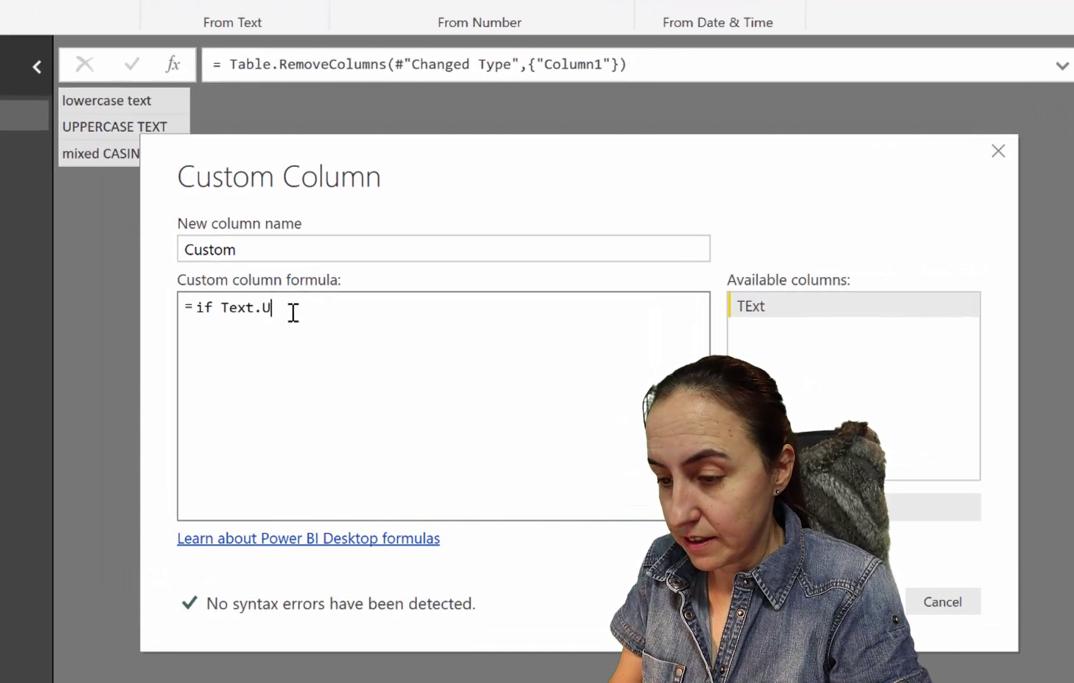
type("pper(")
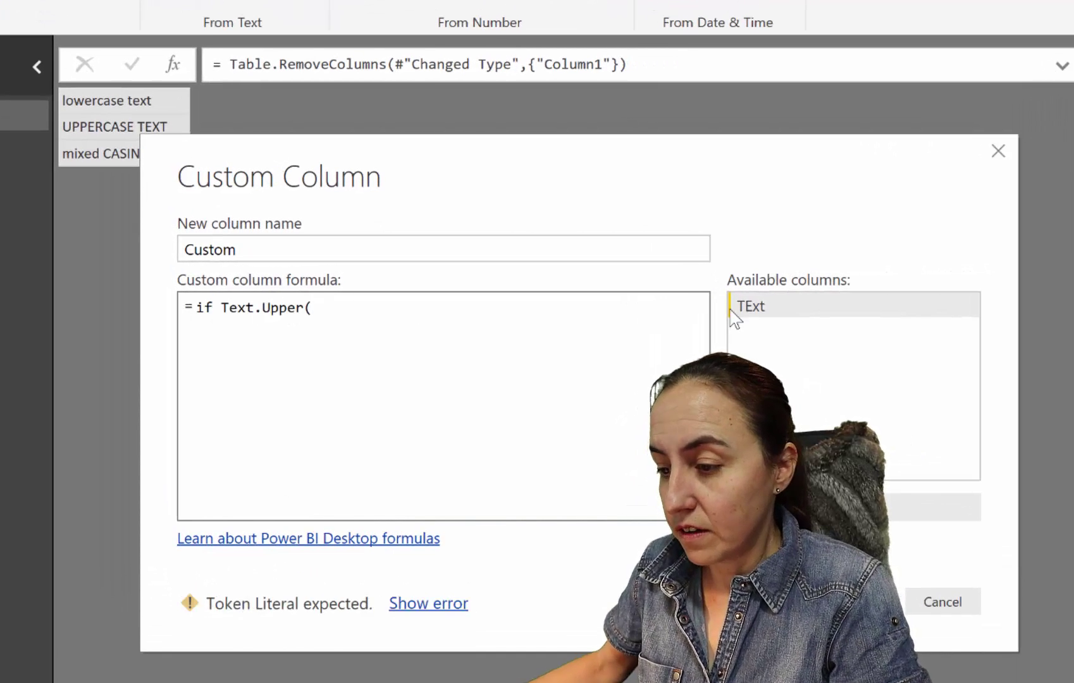
left_click(764, 308)
double_click(766, 307)
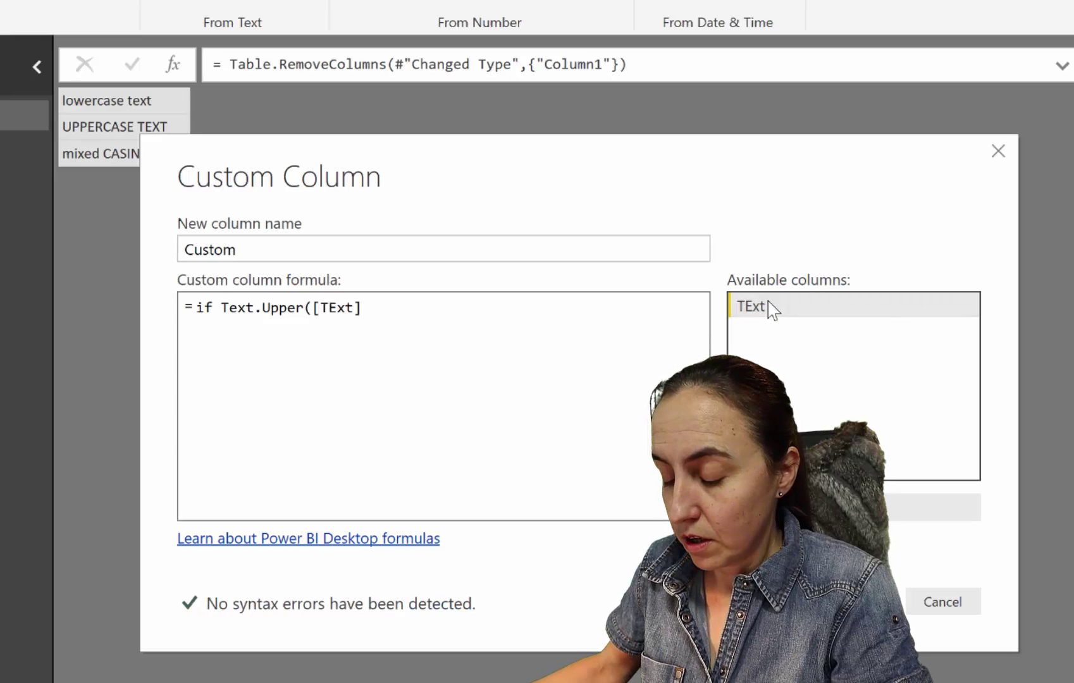
type(") then ")
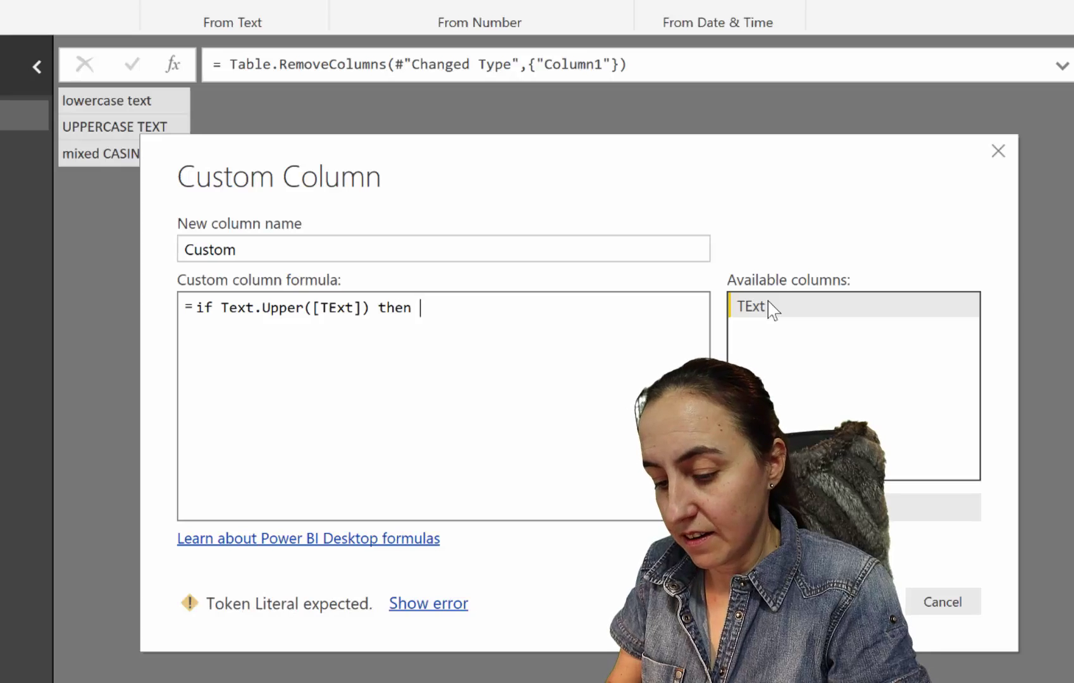
type("\"yes\" else \"no\"")
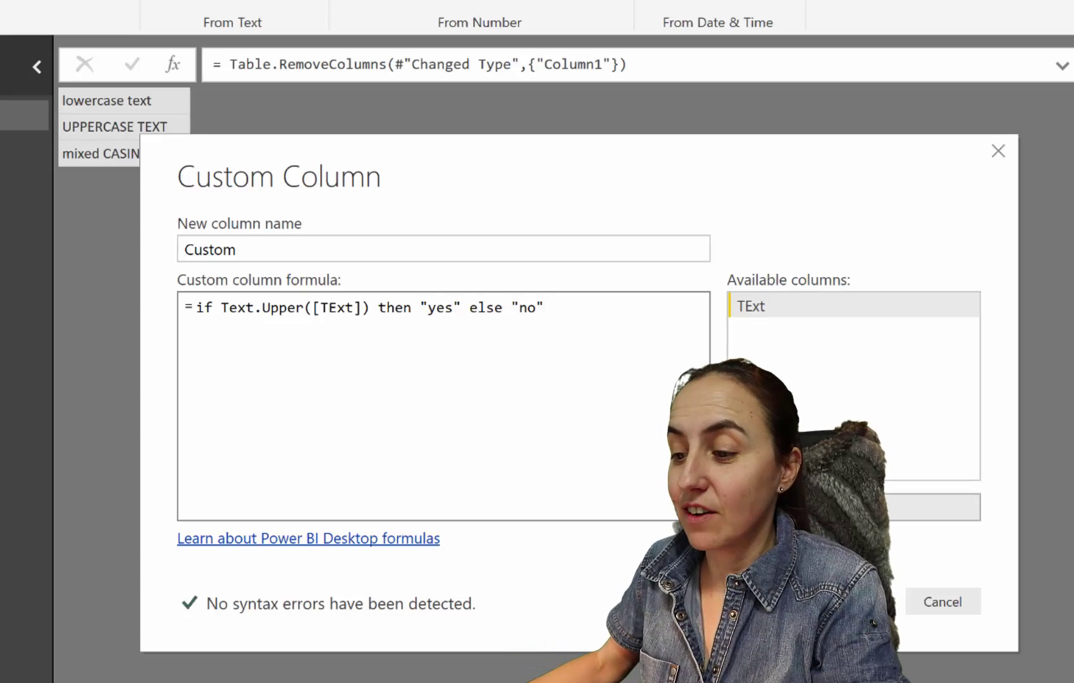
key("Return")
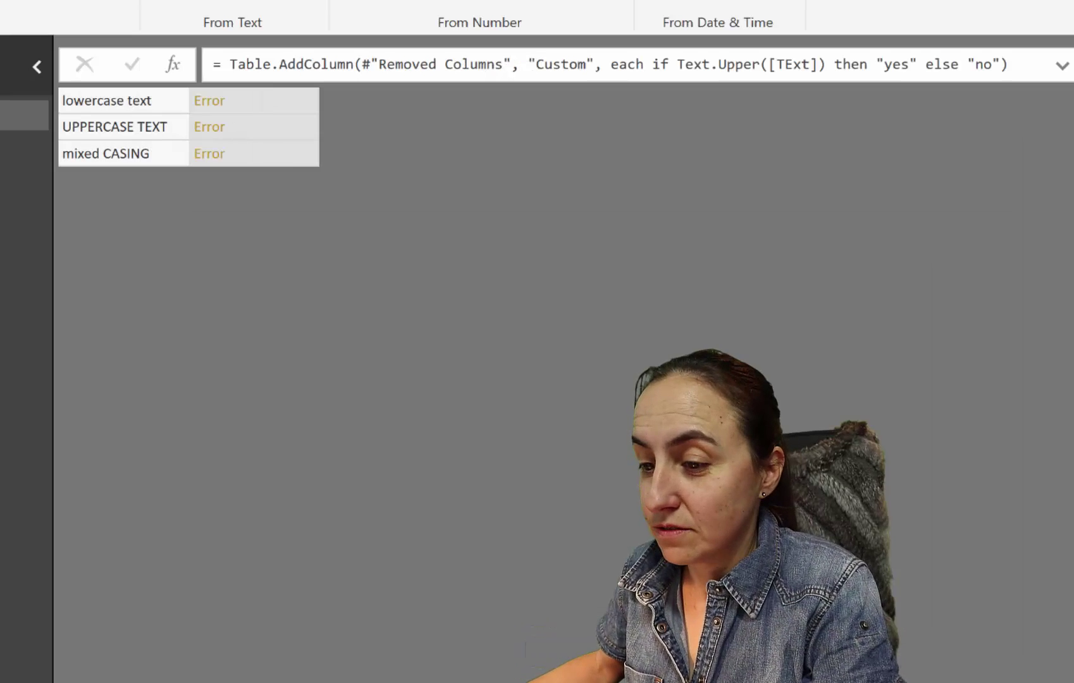
Step: Inspect the 'cannot convert LOWERCASE TEXT to Logical' error and select Text.Upper([TExt]) in the formula
left_click(280, 114)
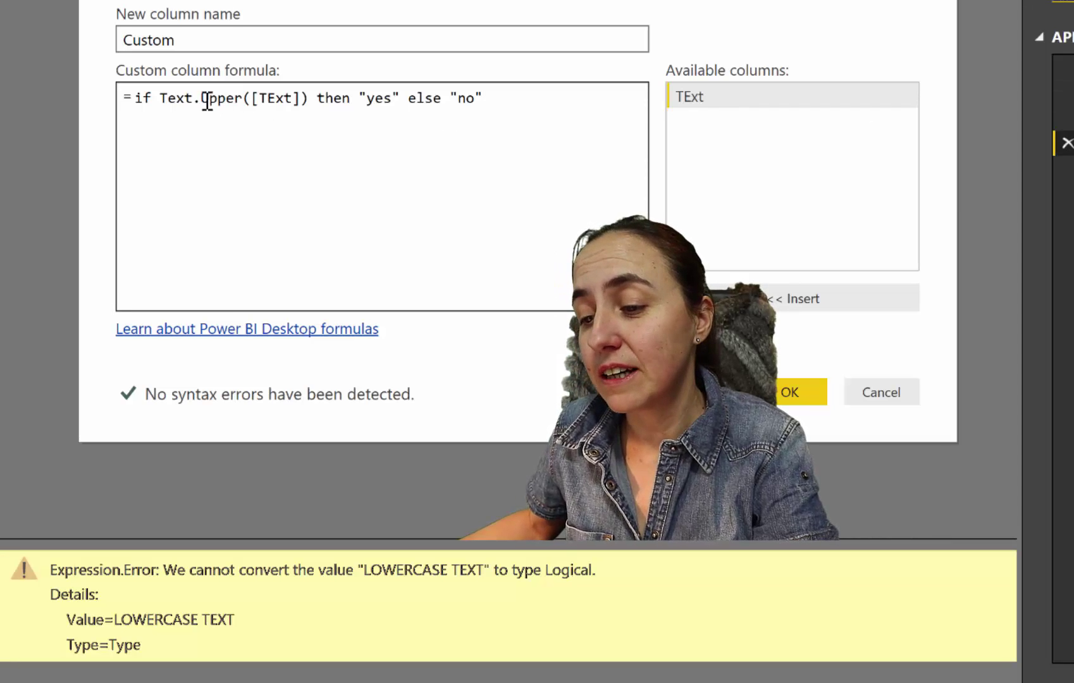
left_click_drag(306, 99, 176, 95)
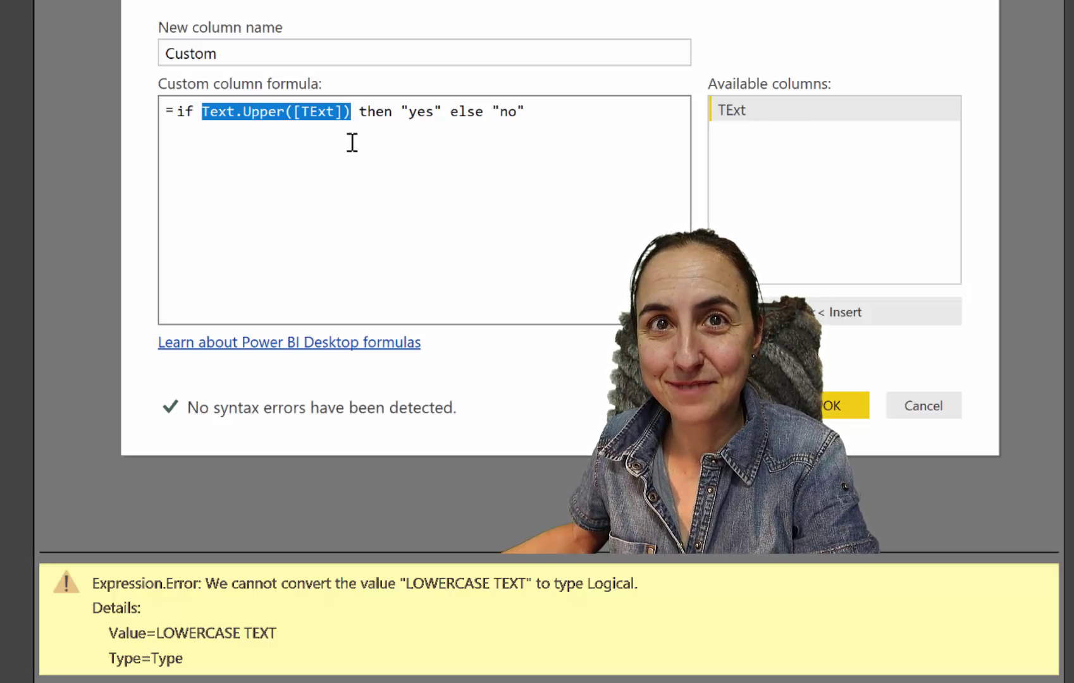
Step: Change the Custom formula to if Text.Upper([TExt])=[TExt] then "yes" else "no", giving no, yes, no
left_click(352, 111)
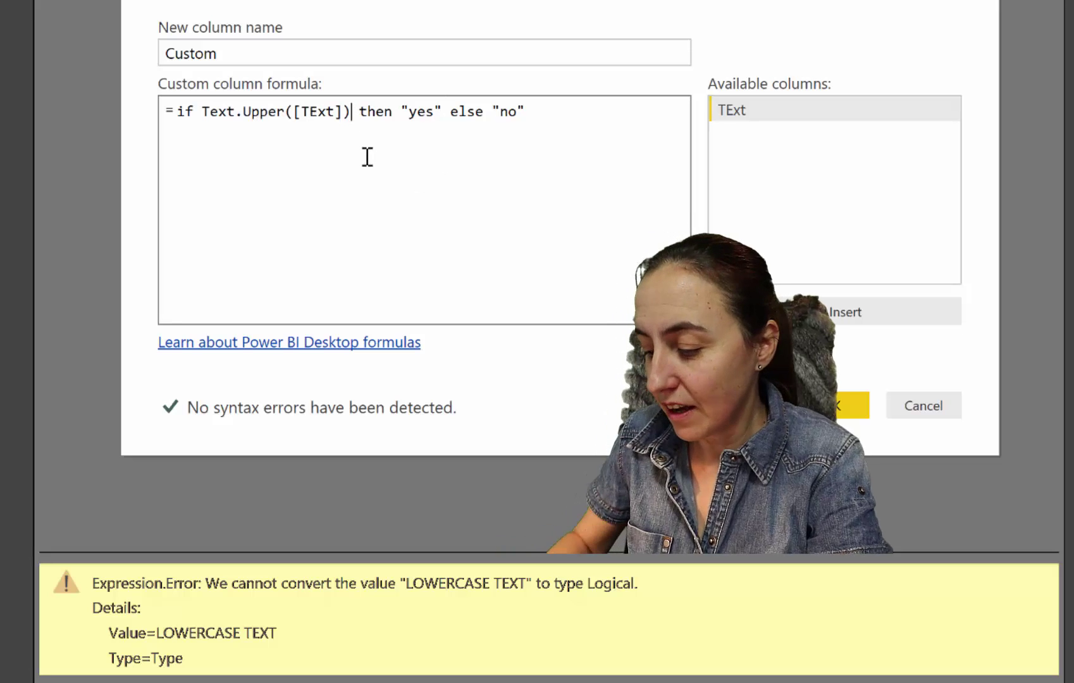
type("=")
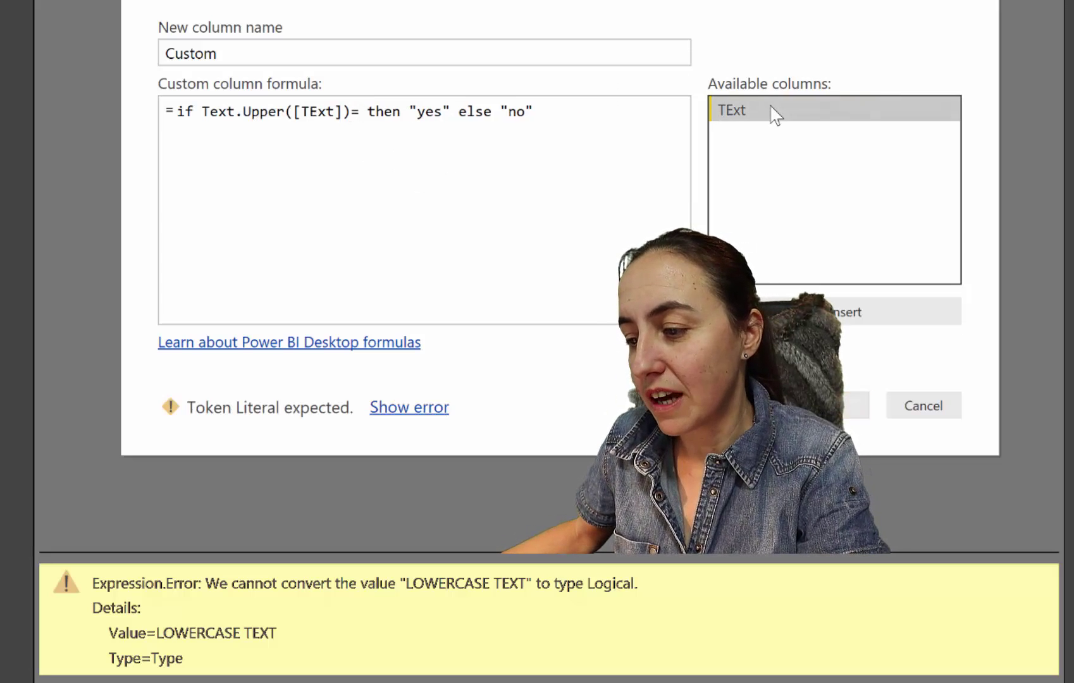
double_click(773, 113)
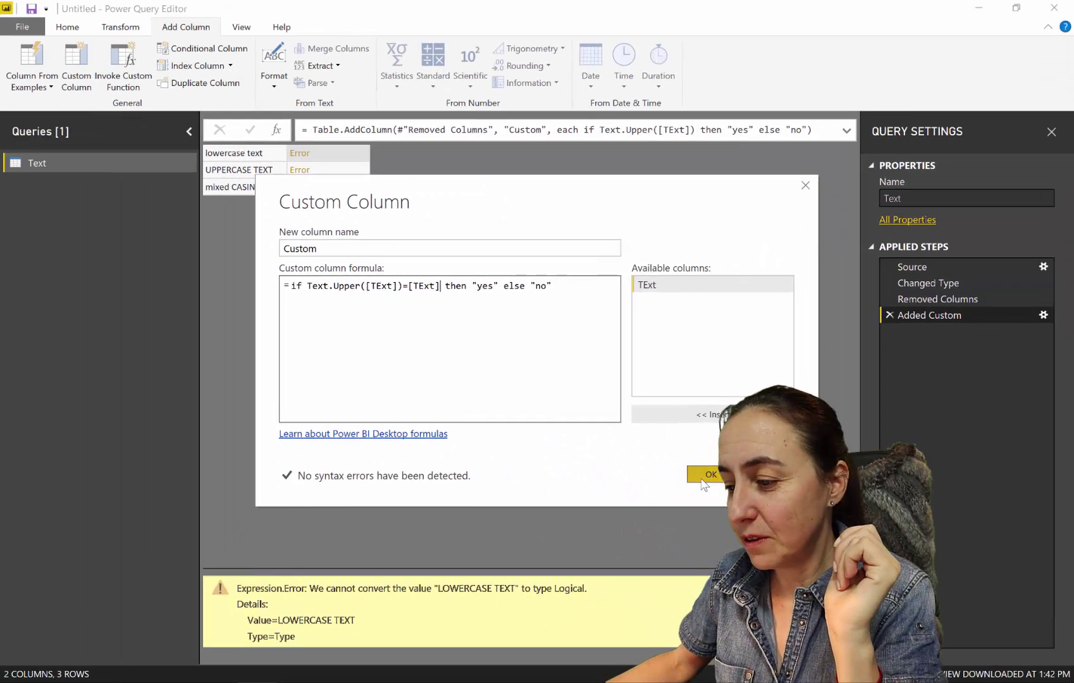
left_click(831, 410)
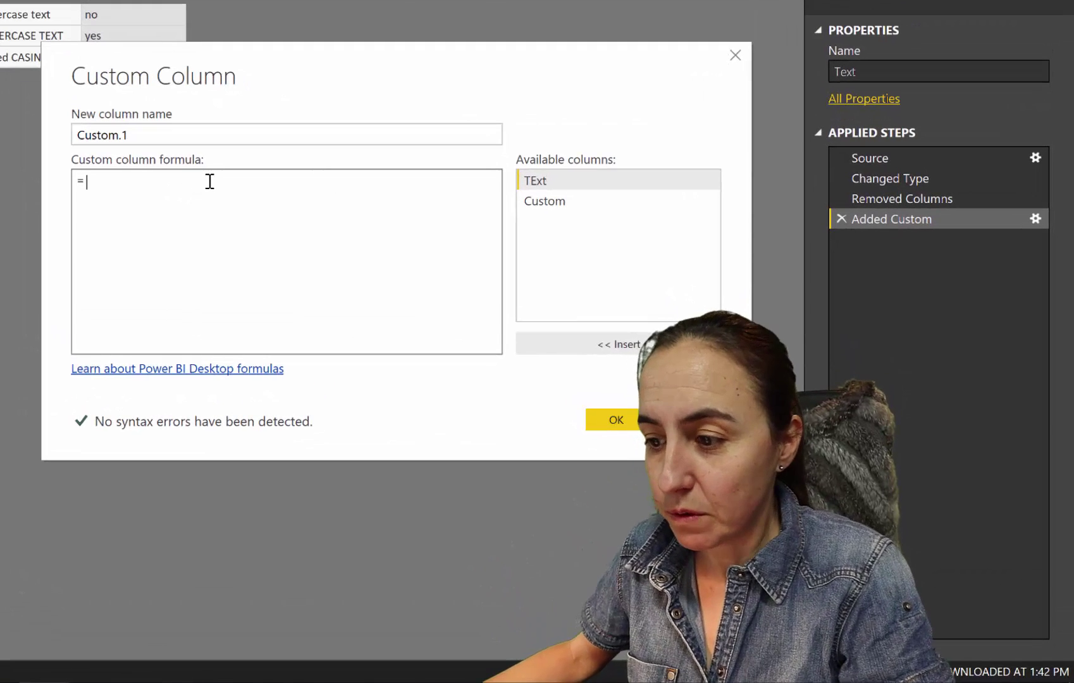
Step: Add a Custom.1 column as Text.Upper([TExt]) and apply the query changes to Power BI Desktop
type("Text.")
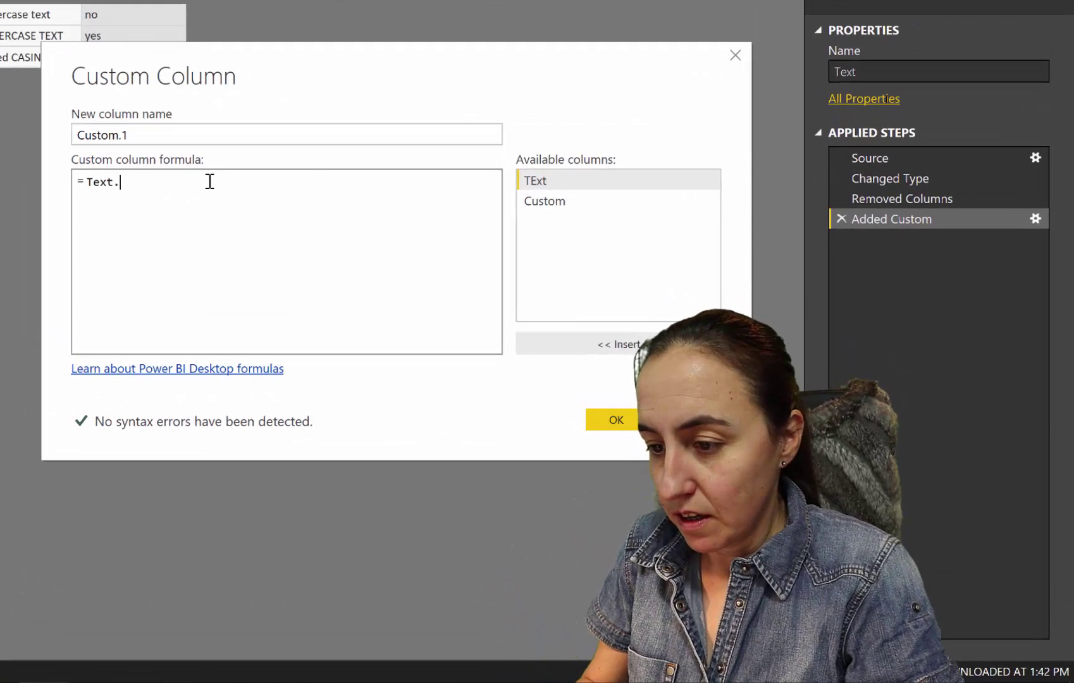
type("Upper(")
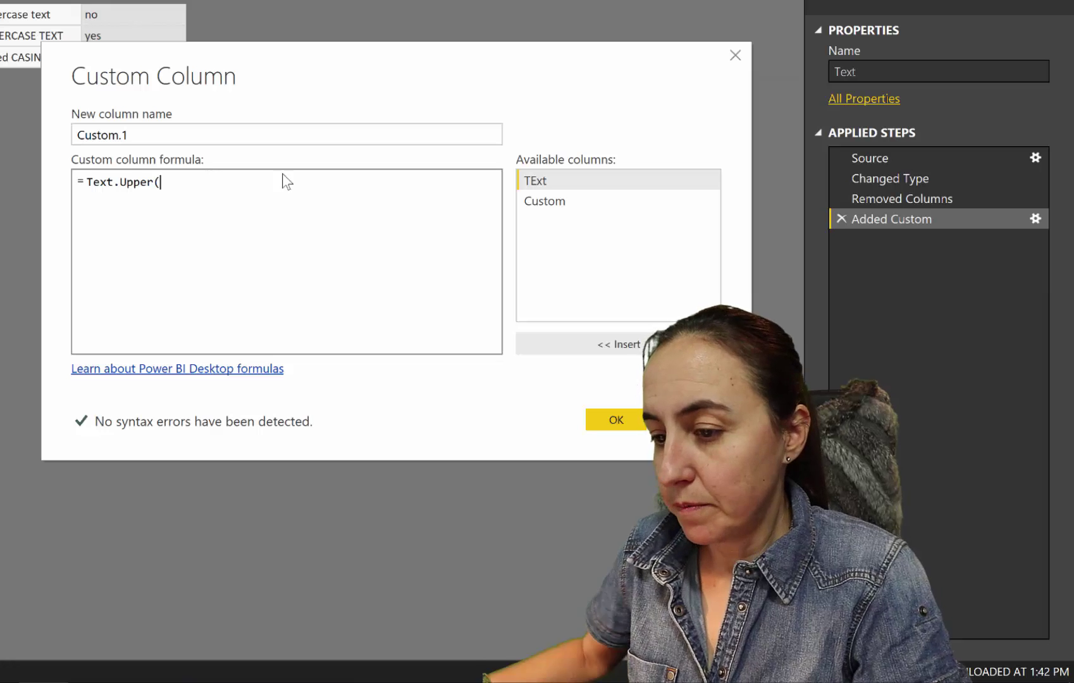
double_click(547, 180)
type(")")
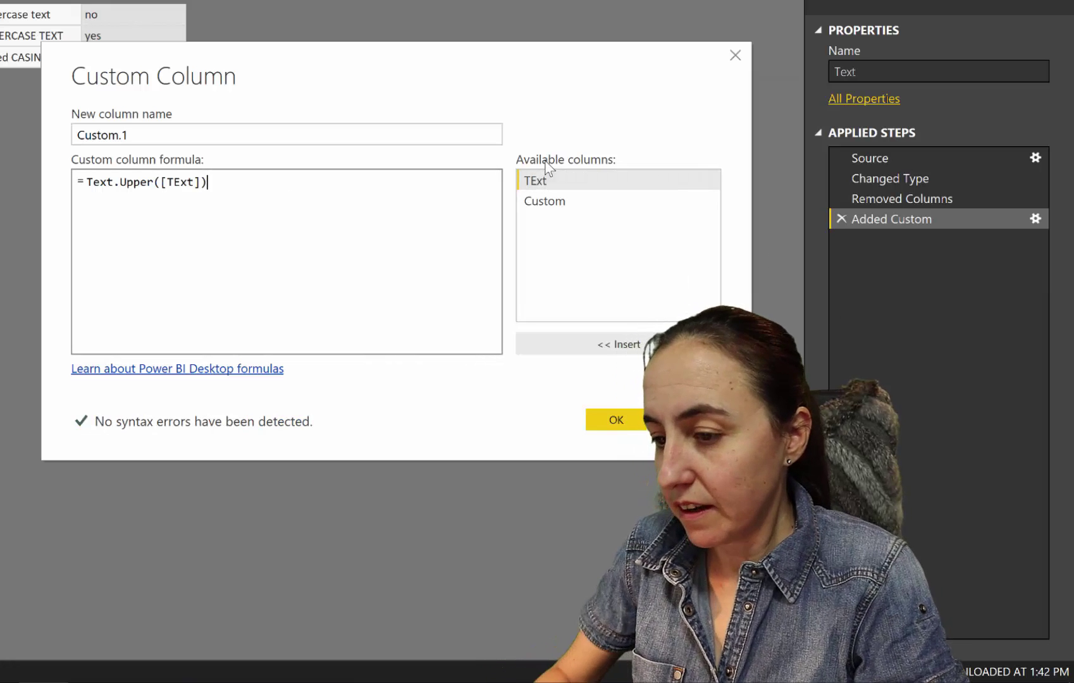
left_click(612, 421)
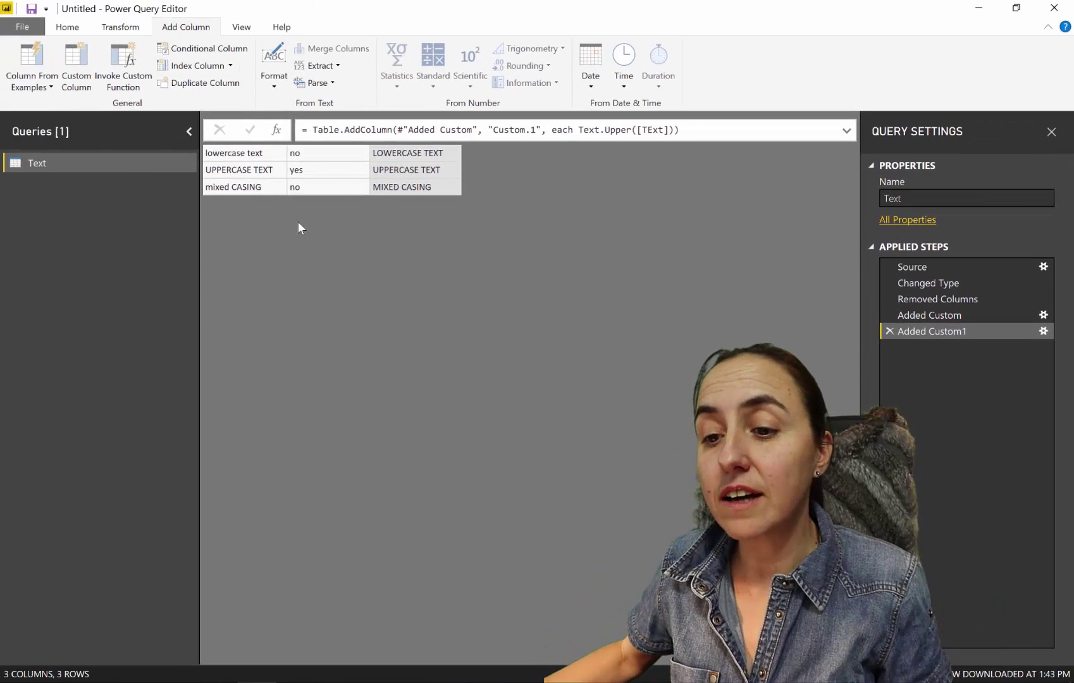
left_click(67, 26)
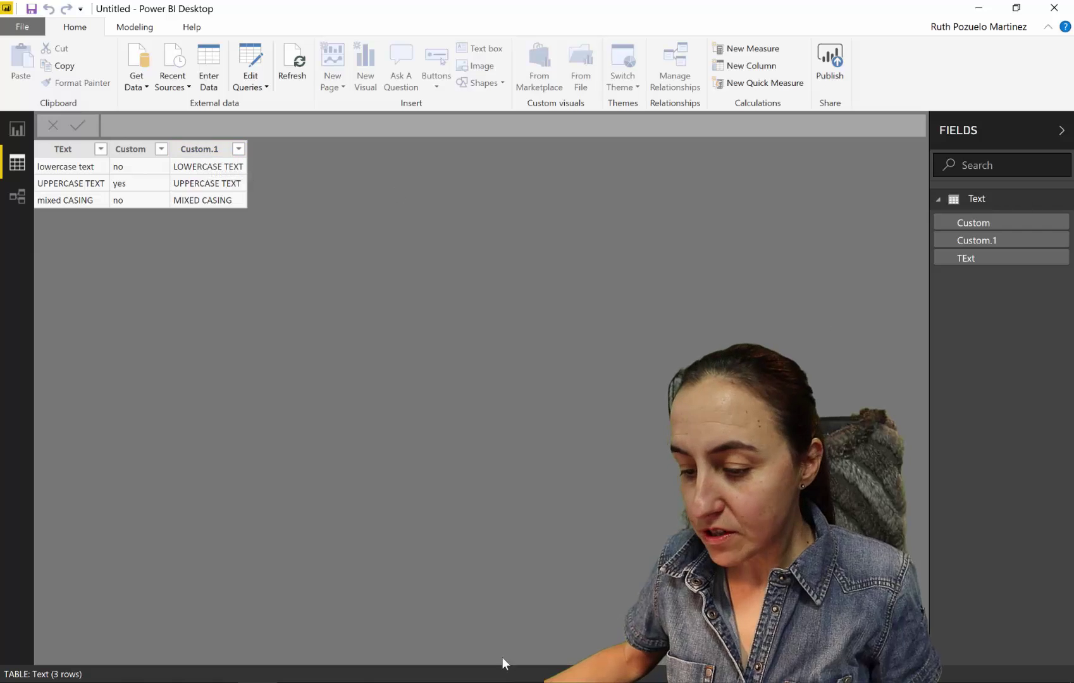
Step: Read the DAX UPPER function description in the browser, then return to the Text table
key("alt+Tab")
left_click(298, 13)
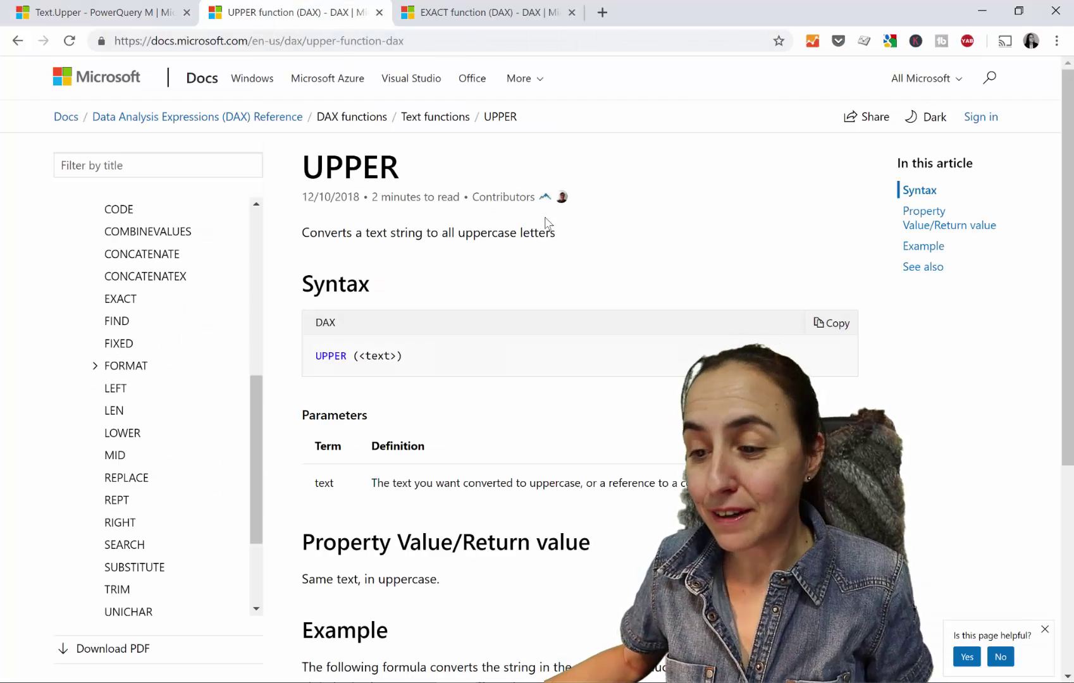
left_click_drag(328, 234, 527, 256)
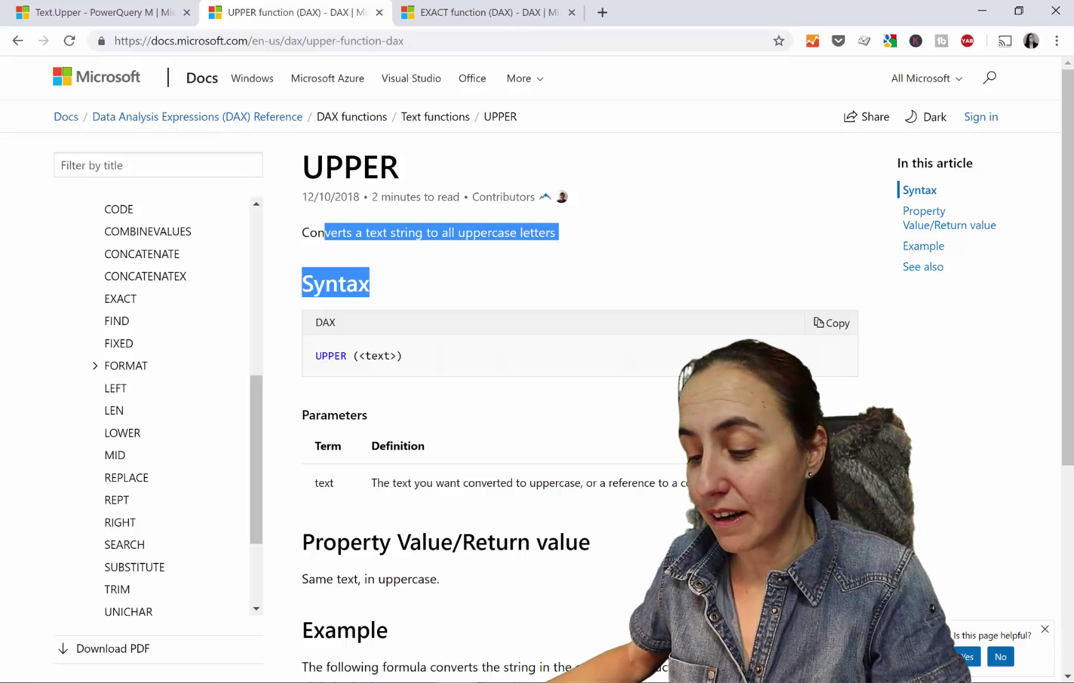
key("alt+Tab")
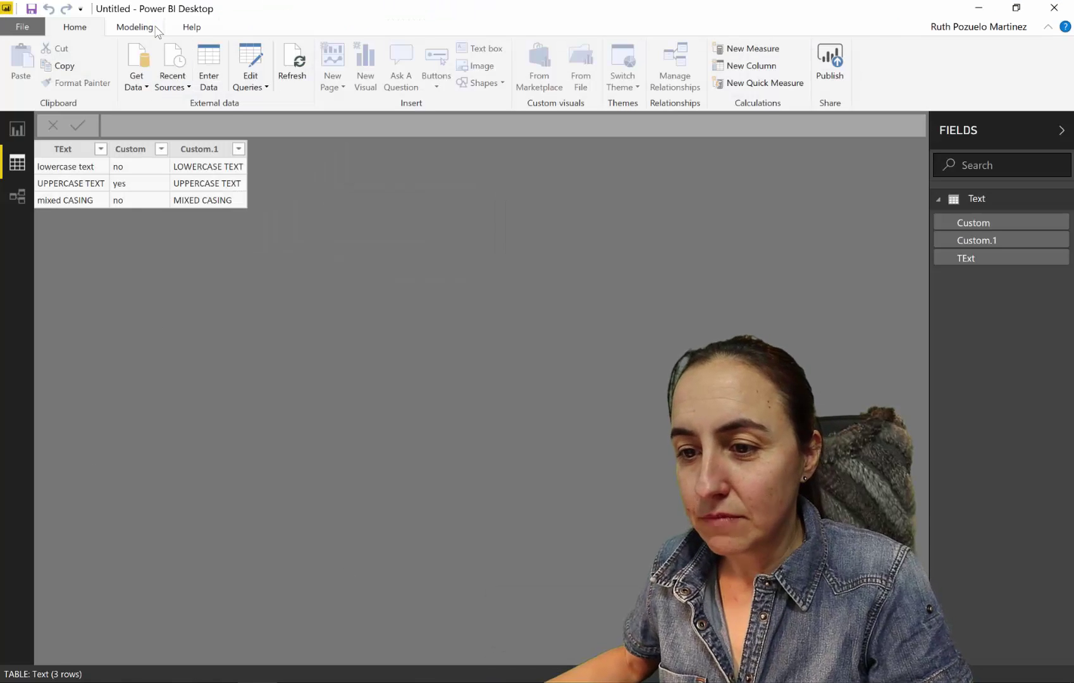
Step: Start a new calculated column Uppercase? = IF(UPPER('Text'[TExt]) using autocomplete
left_click(135, 26)
left_click(118, 70)
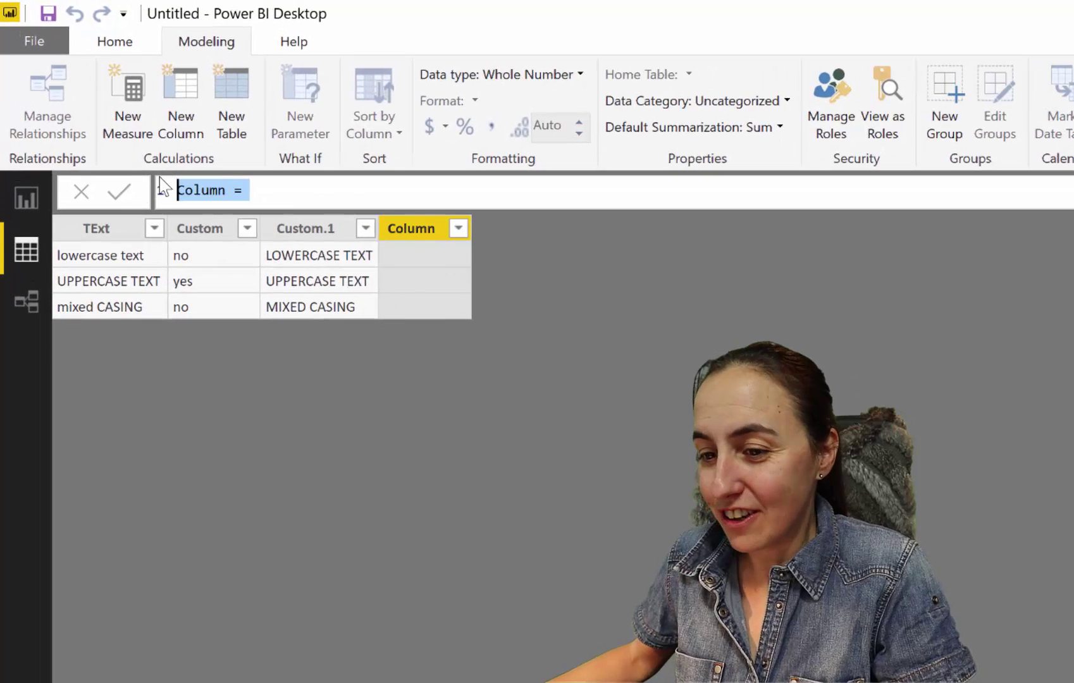
type("Uppercase")
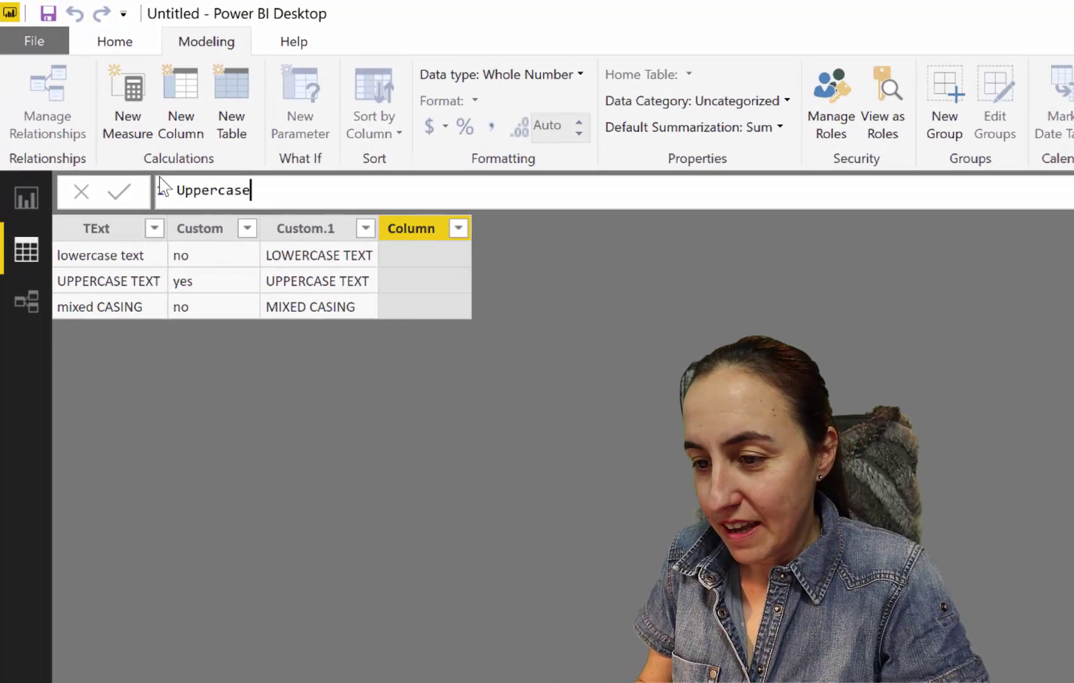
type("? =")
key("shift+Return")
type("IF(")
key("shift+Return")
type("UPPER(")
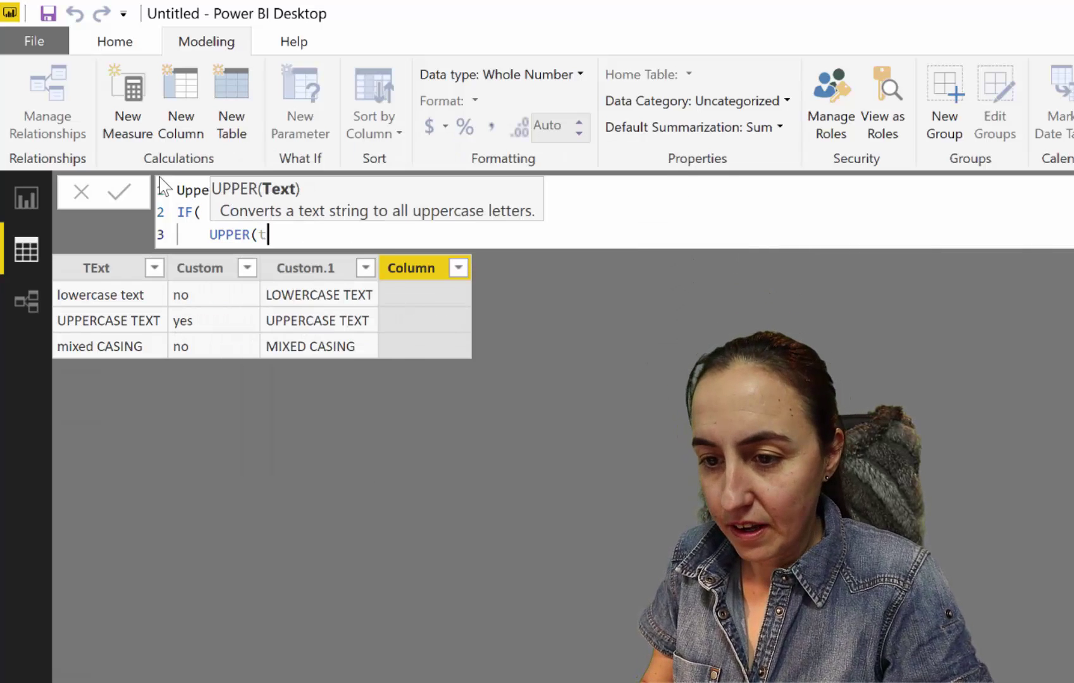
type("te")
key("Down")
key("Down")
key("Down")
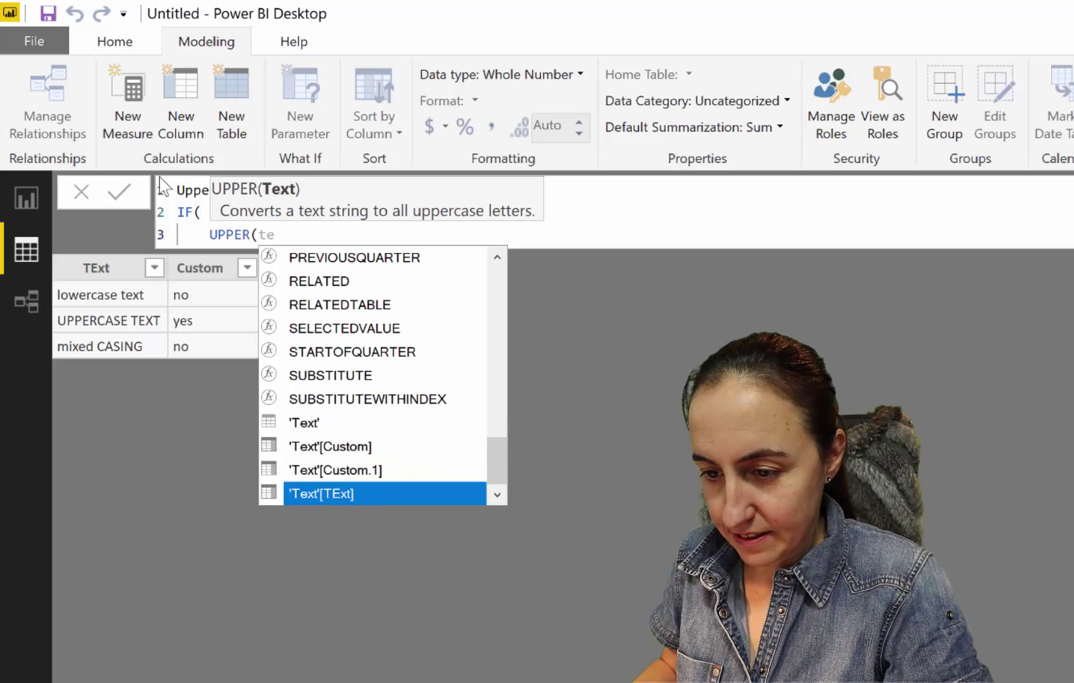
key("Up")
key("Down")
key("Tab")
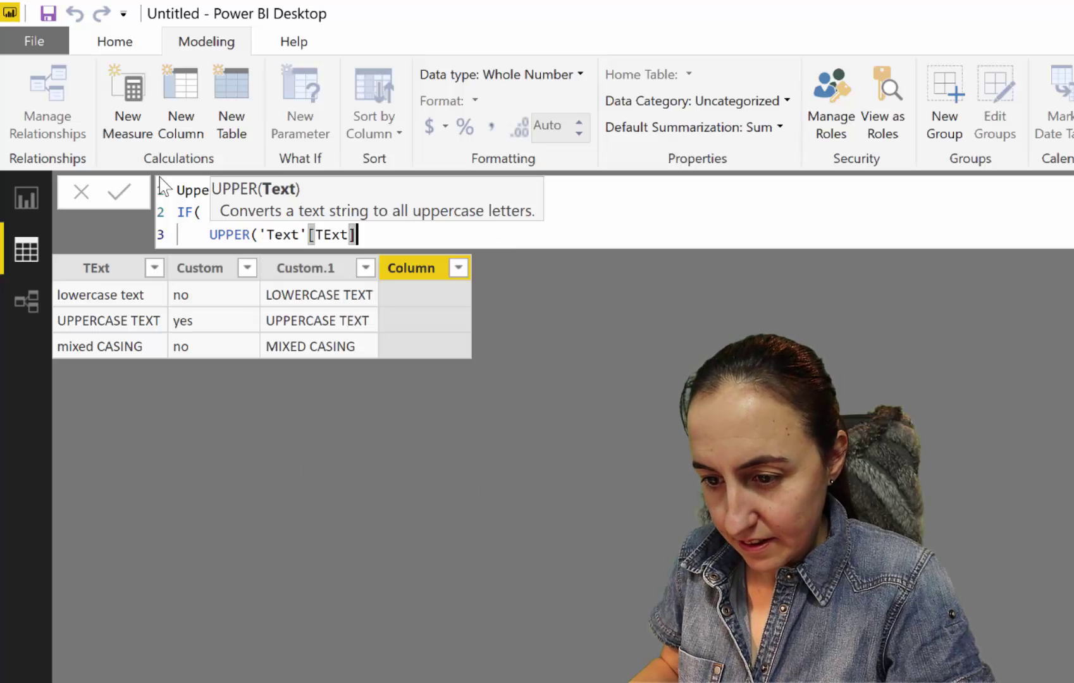
Step: Finish the formula as ='Text'[TExt], "yes", "no") and commit the Uppercase? column
type(")= ")
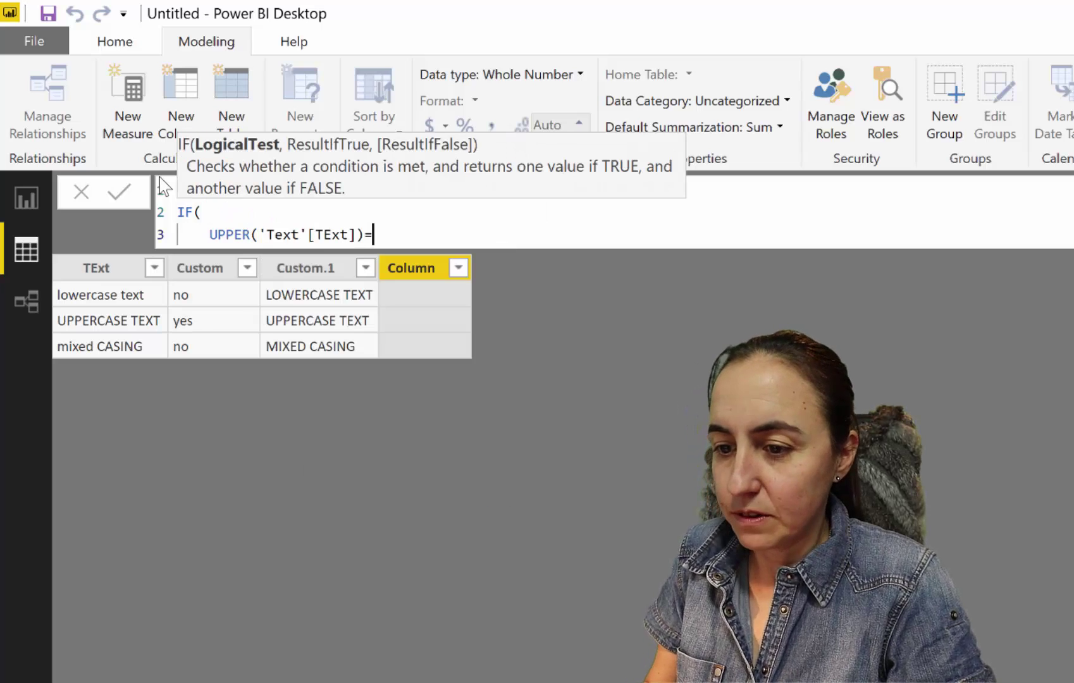
type("tex")
key("Down")
key("Down")
key("Down")
key("Tab")
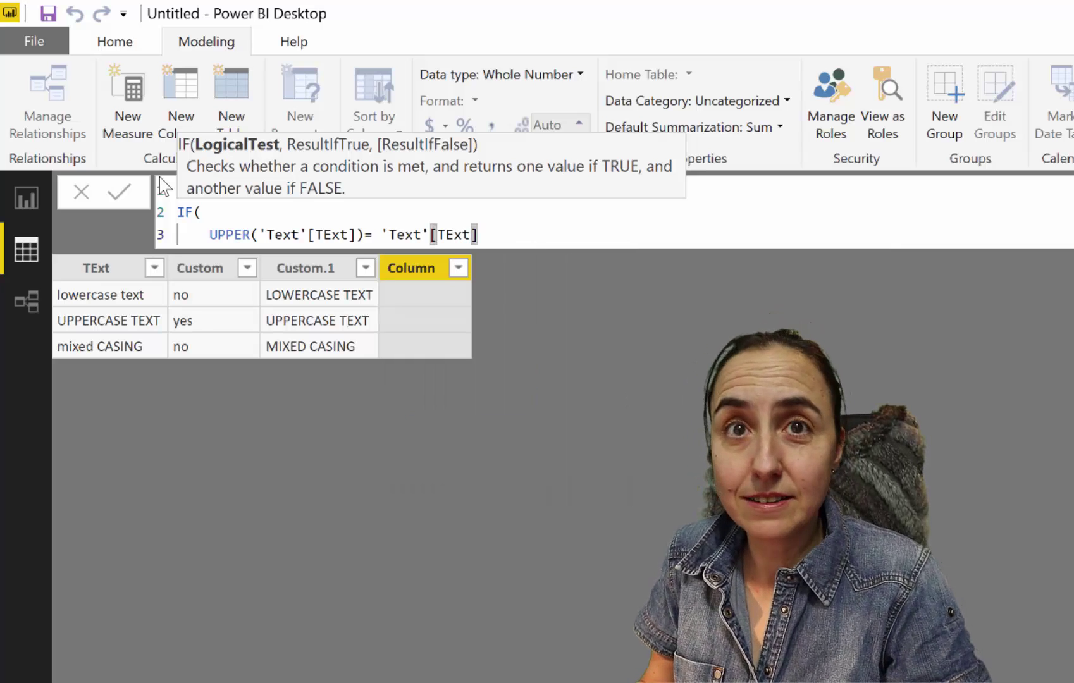
type(", ")
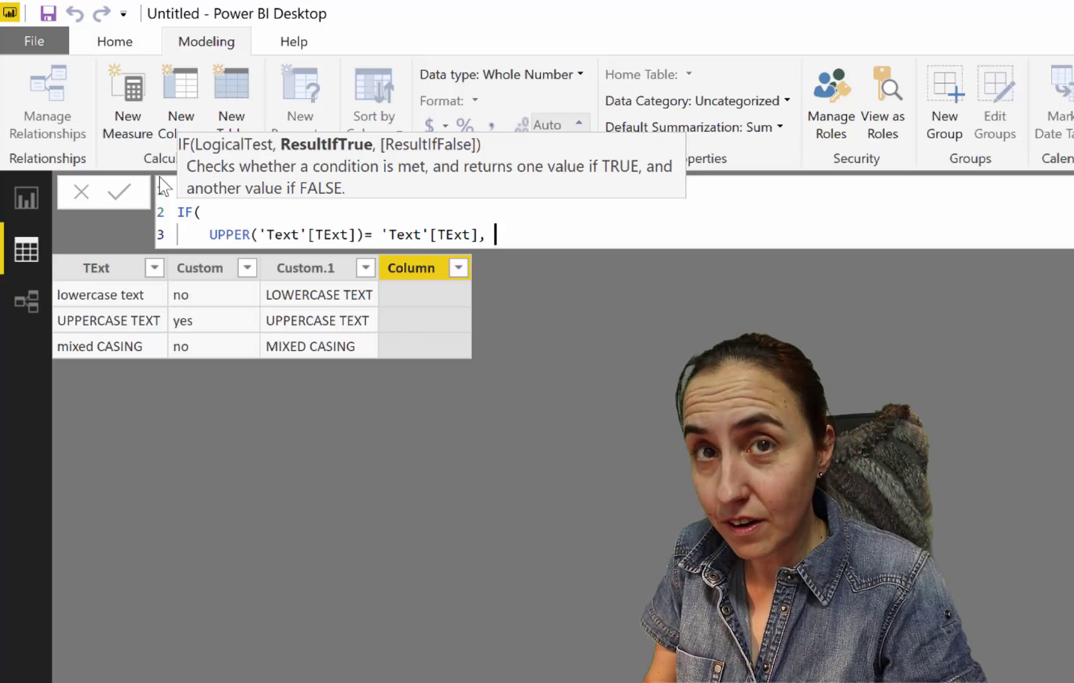
type("\"yes")
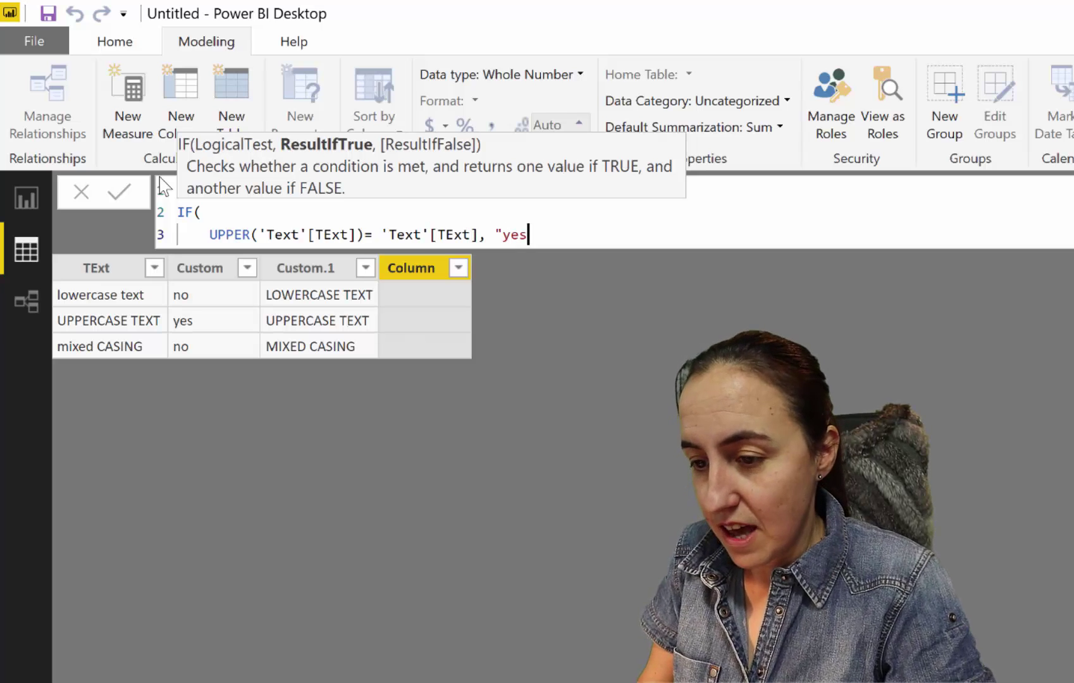
type("\", \"no\")")
key("Return")
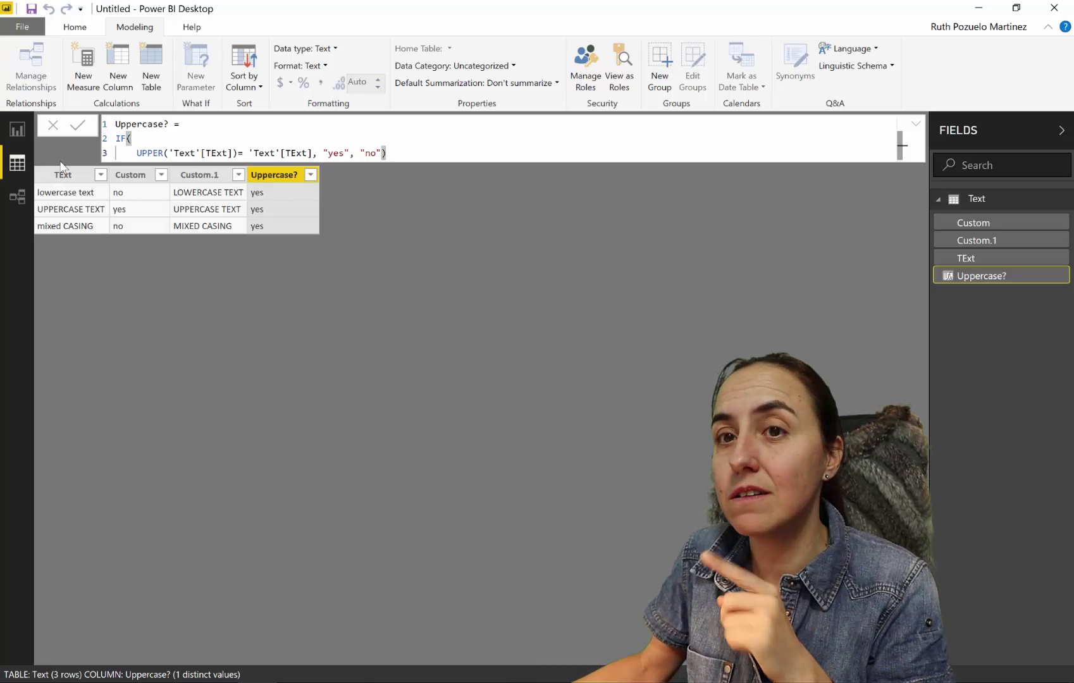
Step: Check the Uppercase? column reads yes everywhere, then switch back to the DAX documentation
left_click(137, 153)
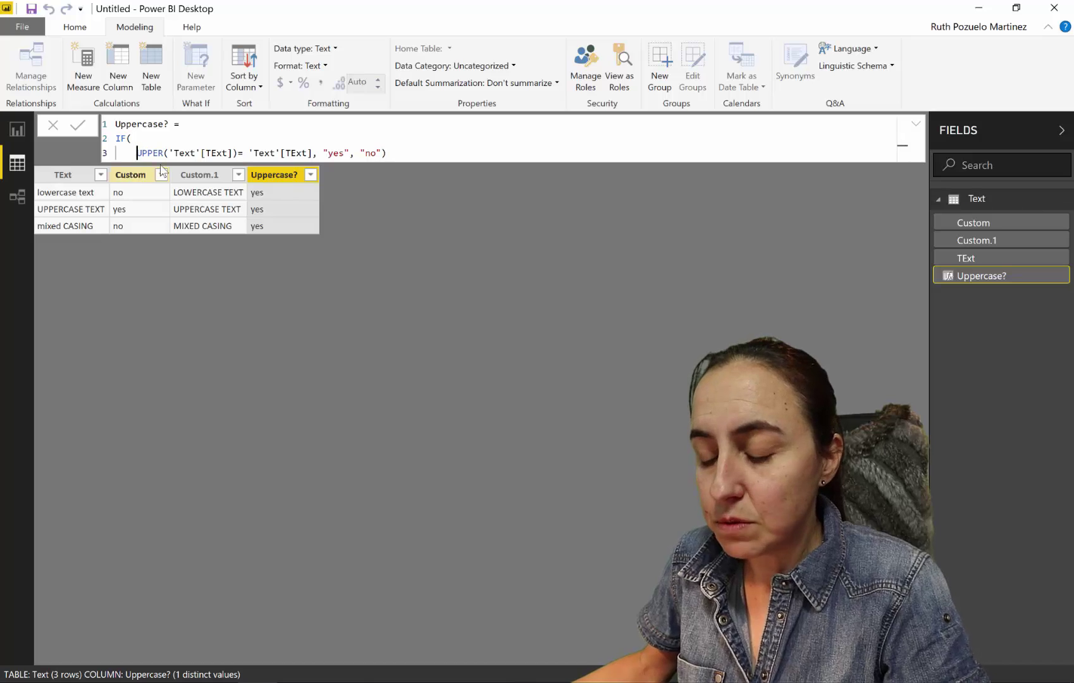
key("alt+Tab")
Step: Open the DAX EXACT function page and select its EXACT(<text1>,<text2>) syntax
left_click(490, 13)
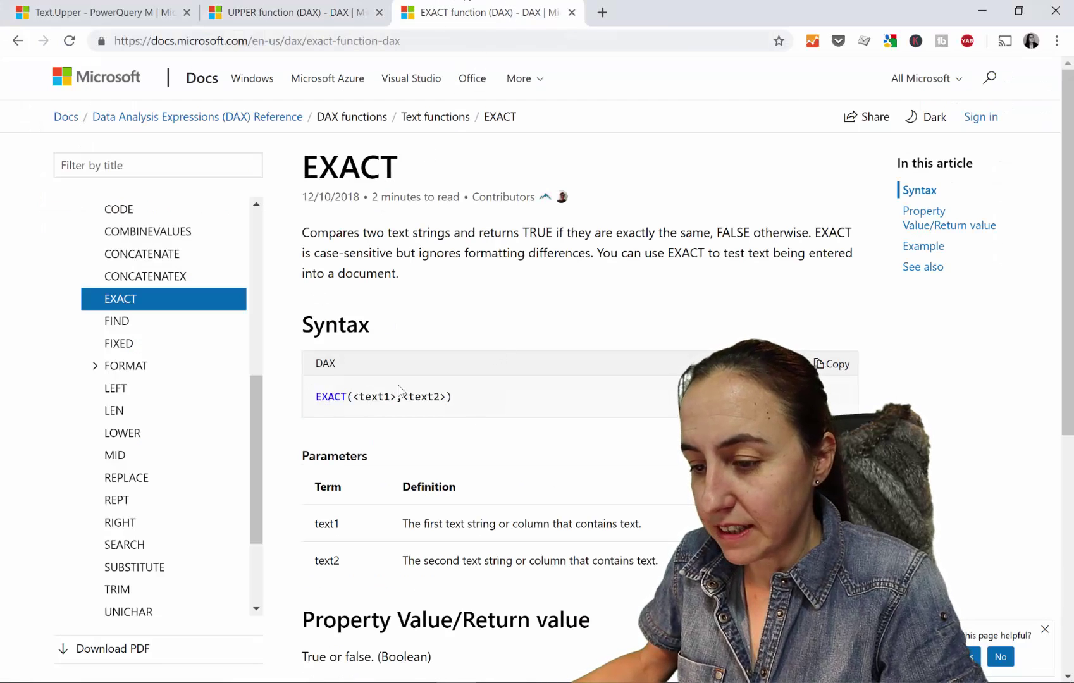
left_click_drag(405, 390, 434, 390)
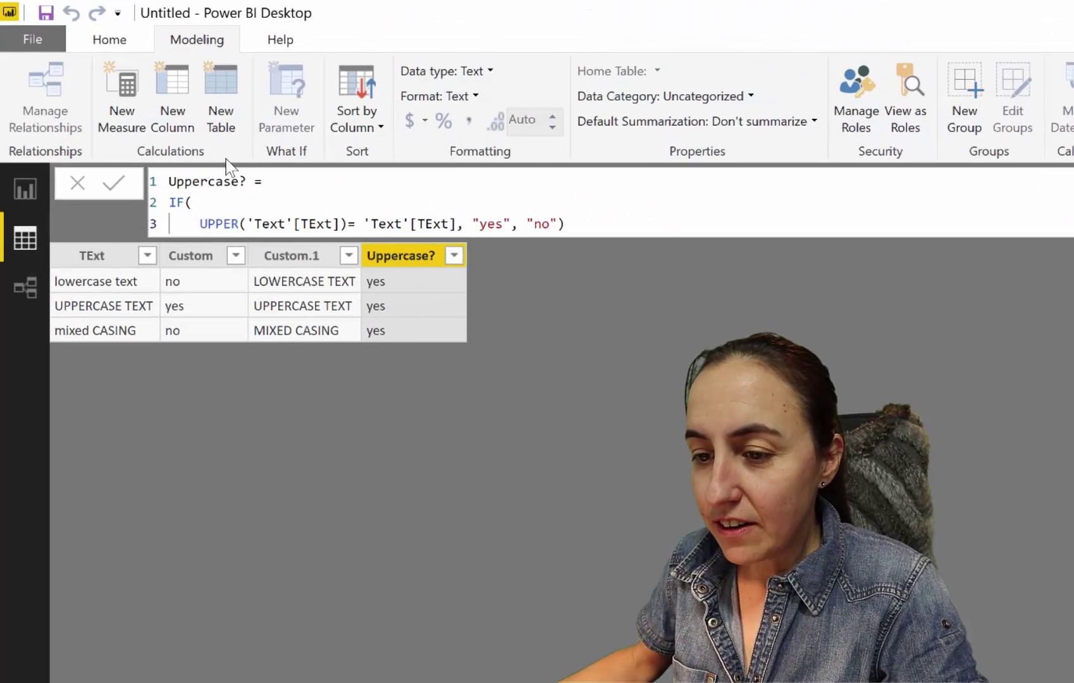
Step: Insert EXACT directly before the UPPER('Text'[TExt]) comparison in the Uppercase? formula
key("End")
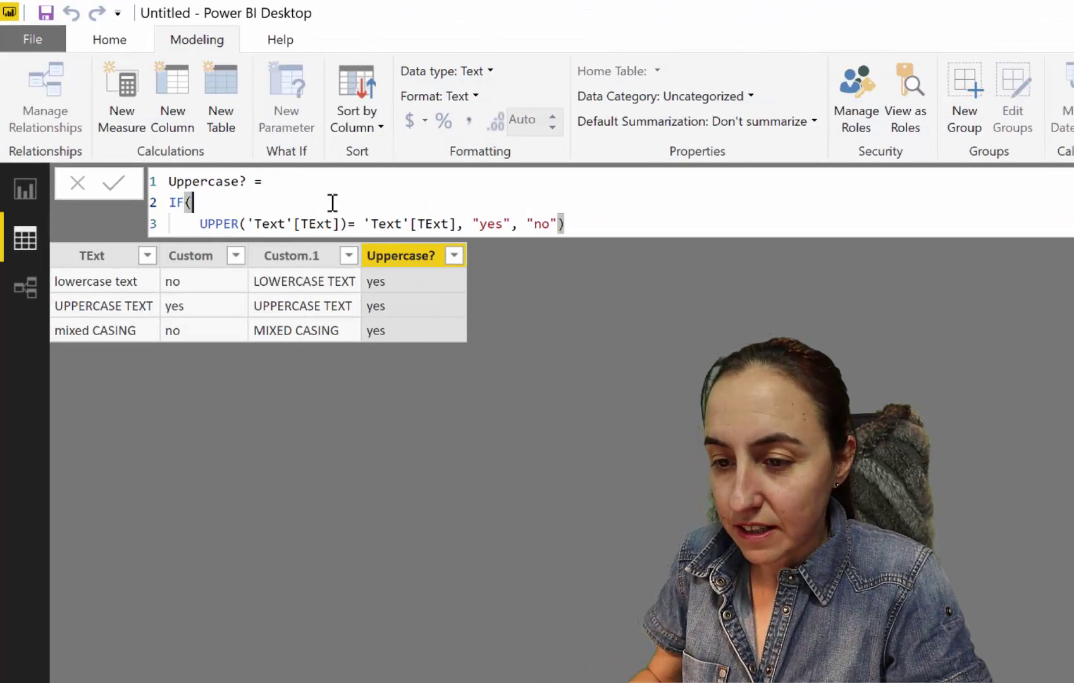
key("Return")
type("Ex")
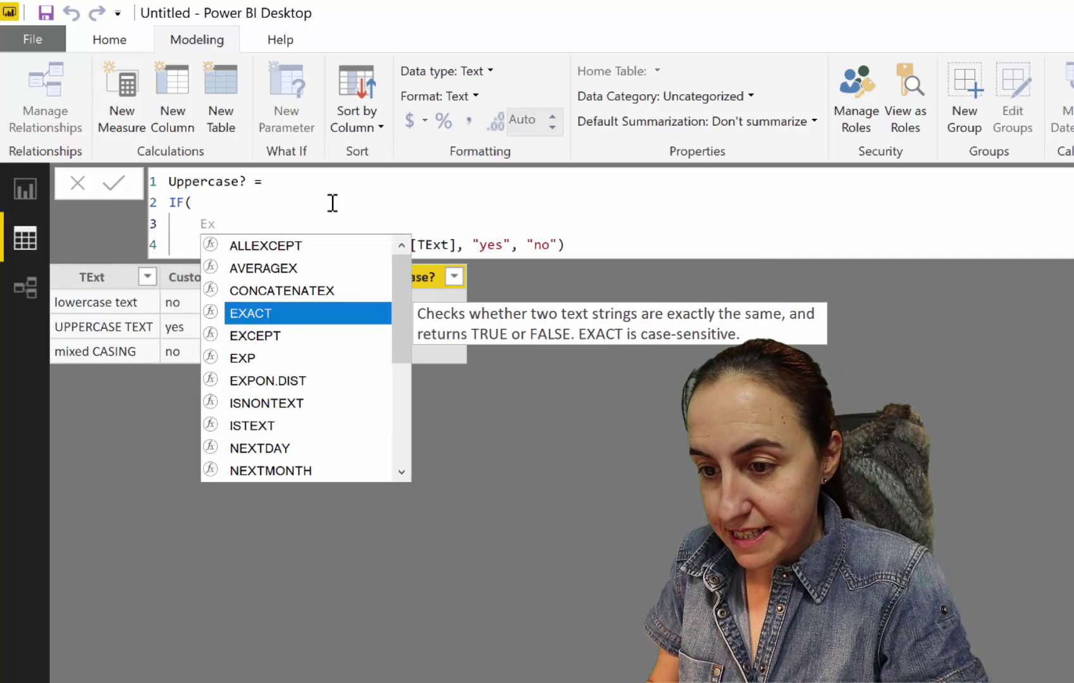
key("Tab")
key("ctrl+z")
key("ctrl+z")
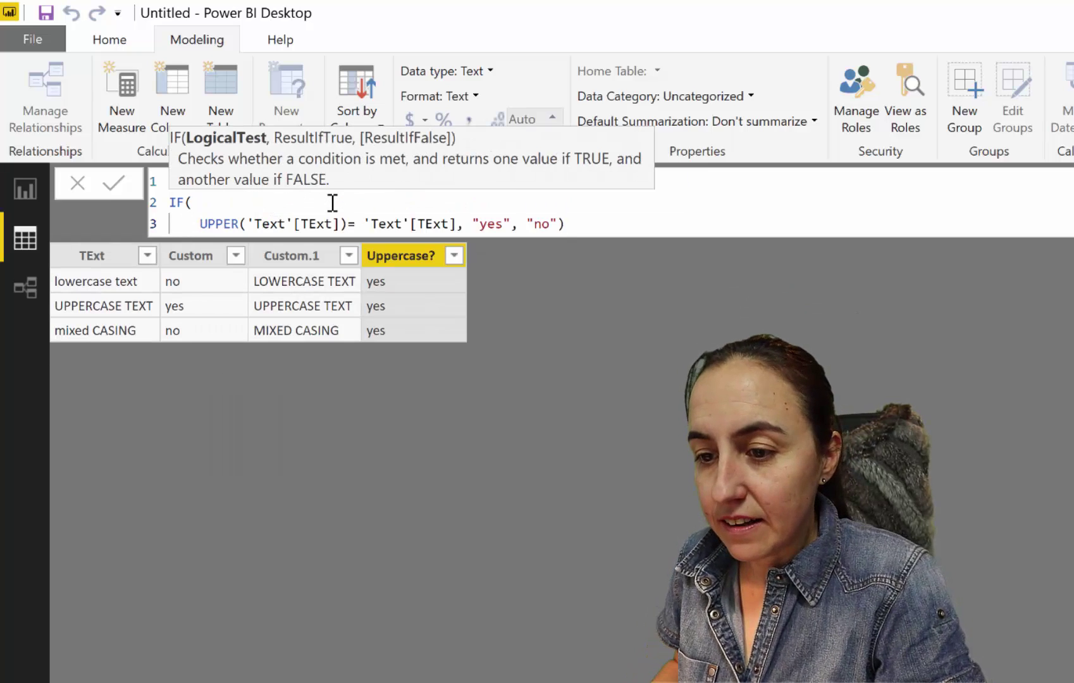
type("Ex")
key("Tab")
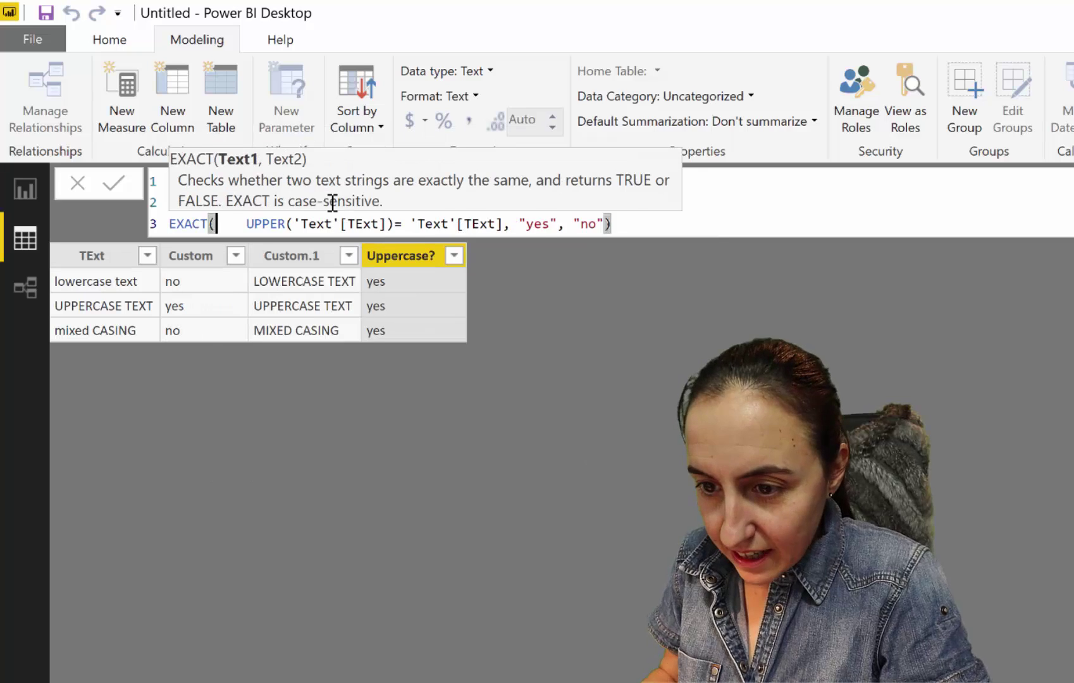
key("Delete")
key("Delete")
key("Delete")
key("Delete")
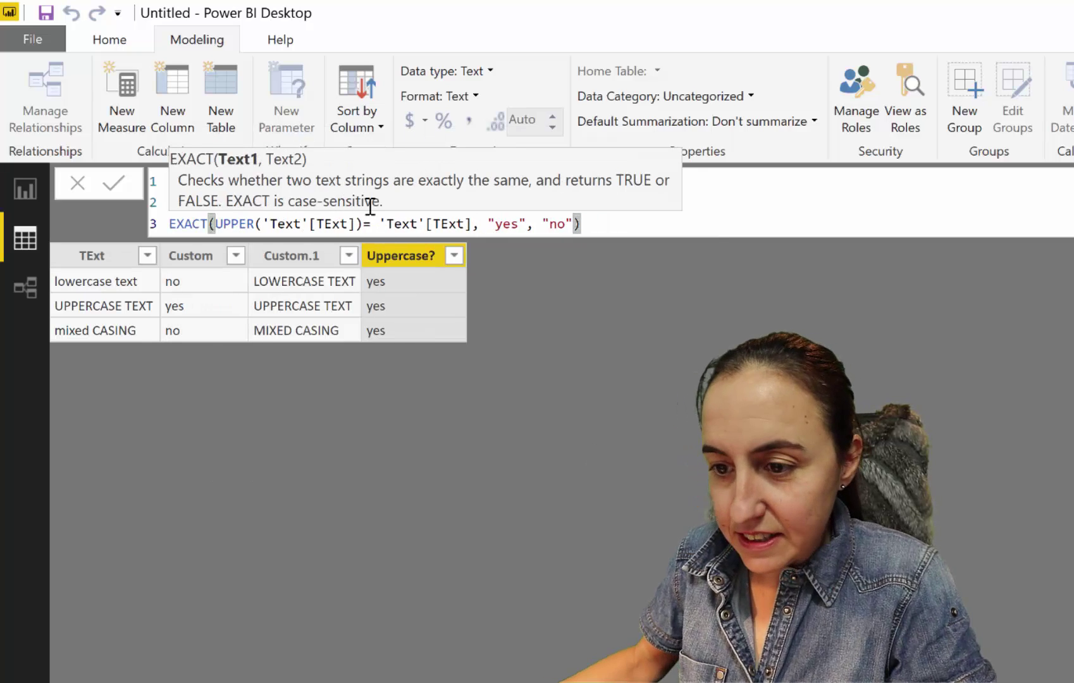
Step: Replace the equals sign with a comma and close EXACT after 'Text'[TExt], moving yes/no to a new line
left_click(365, 224)
key("Delete")
type(",")
key("Right")
key("Right")
key("Right")
key("Right")
key("Right")
key("Right")
key("Right")
key("Right")
key("Right")
key("Right")
key("Right")
key("Right")
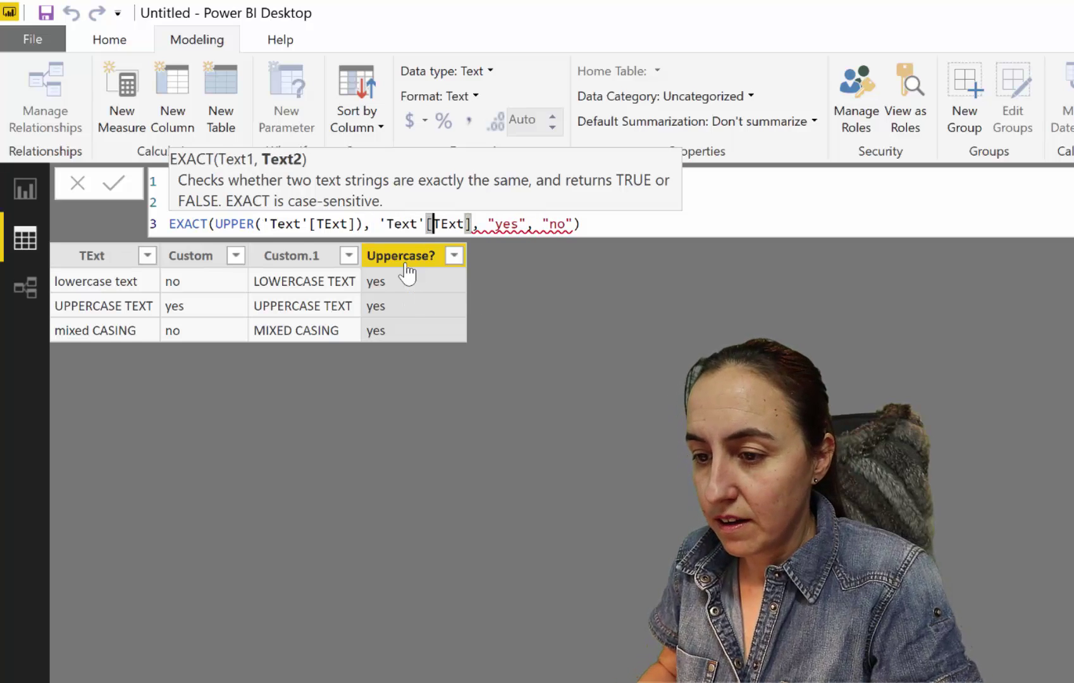
key("Right")
type(")")
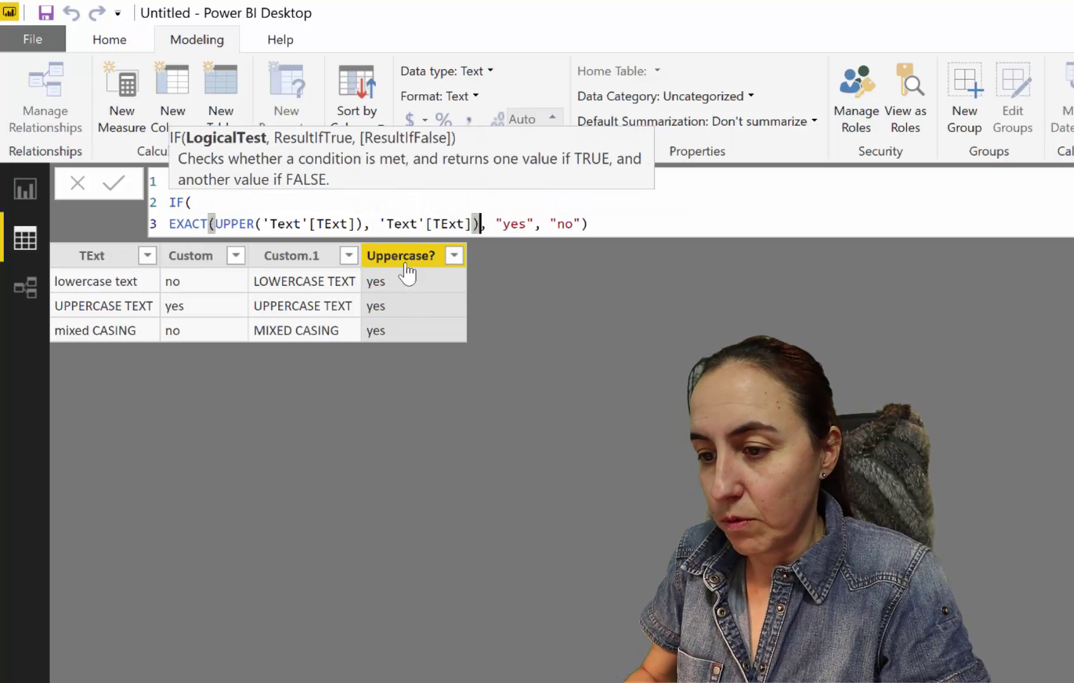
key("shift+Return")
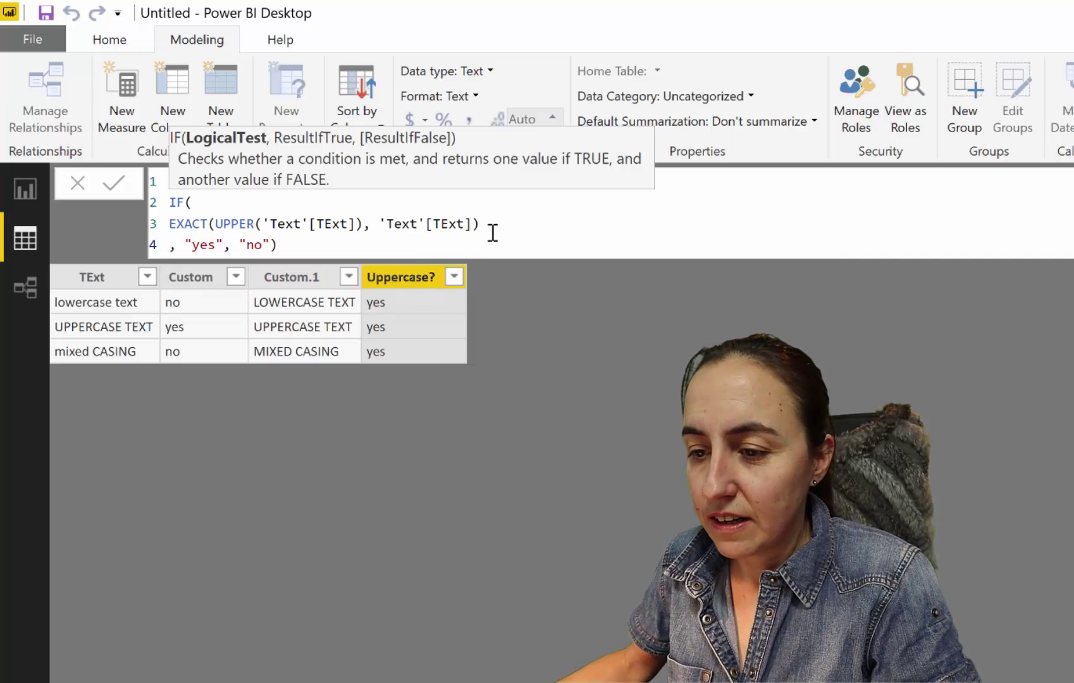
Step: Review the EXACT arguments and commit the formula so Uppercase? reads no, yes, no
left_click_drag(491, 224, 168, 224)
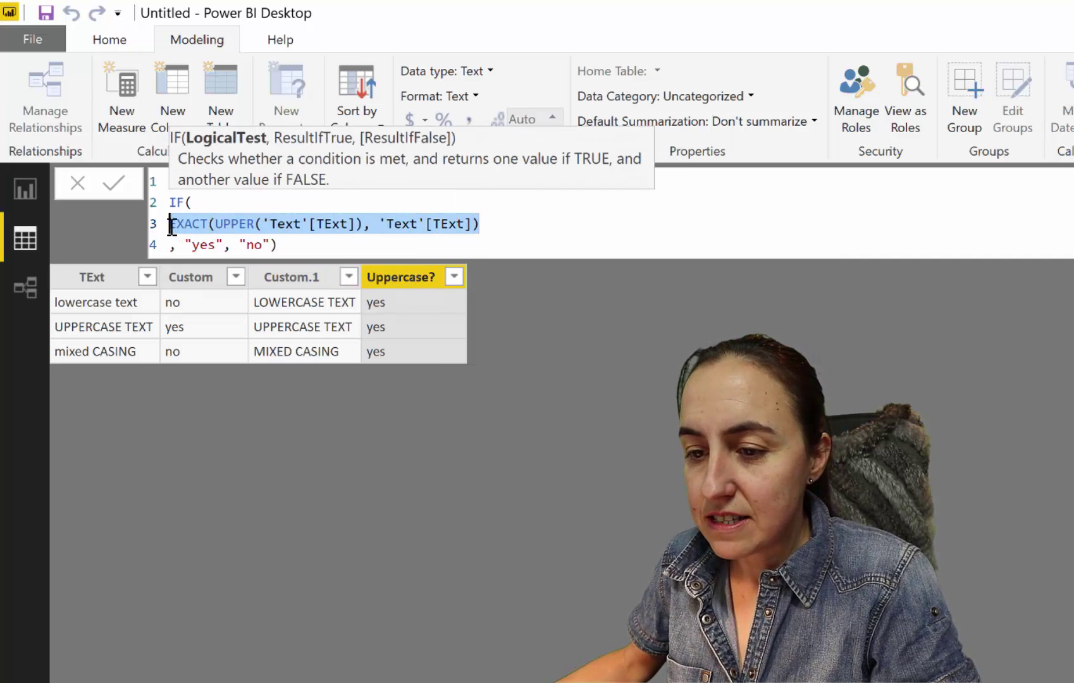
left_click(322, 242)
left_click_drag(378, 223, 169, 223)
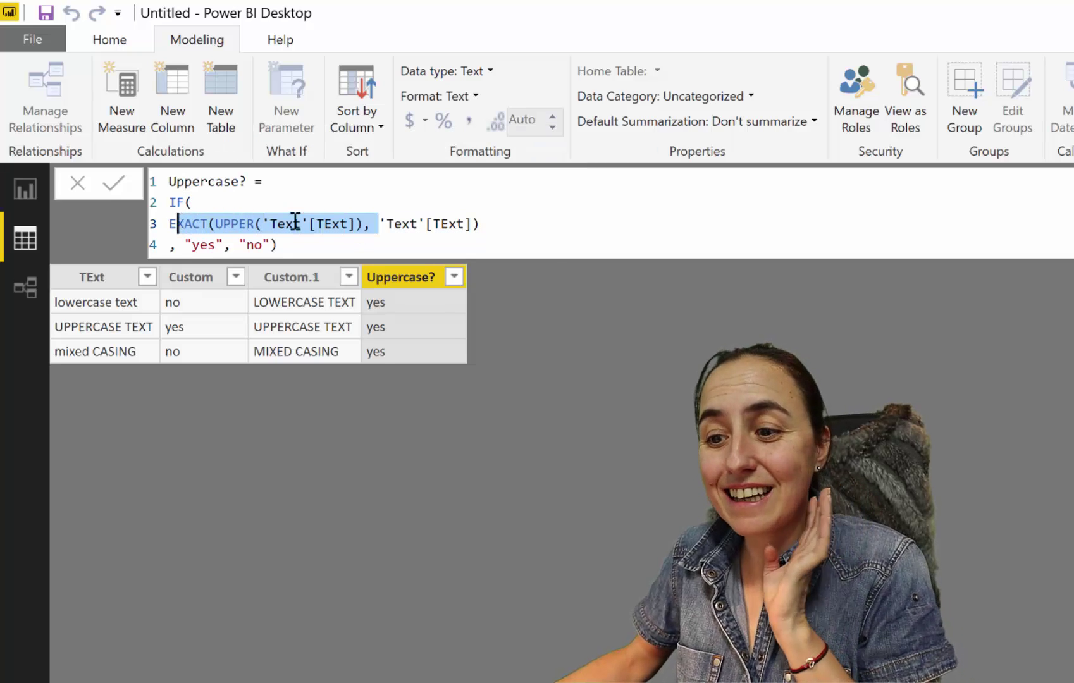
left_click(514, 232)
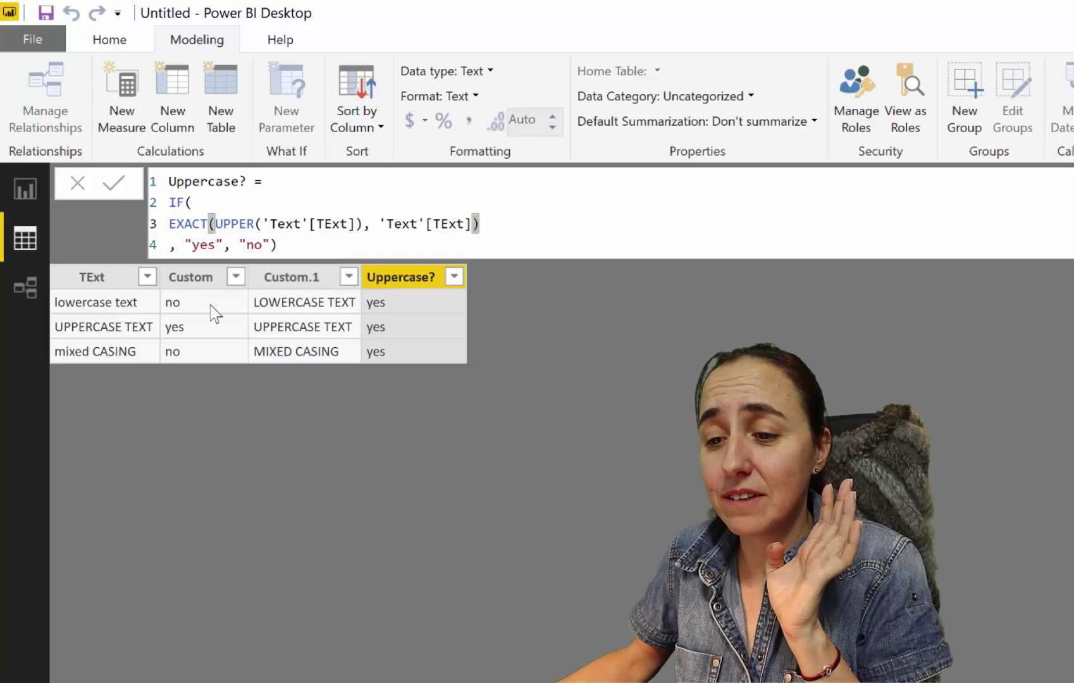
left_click(334, 247)
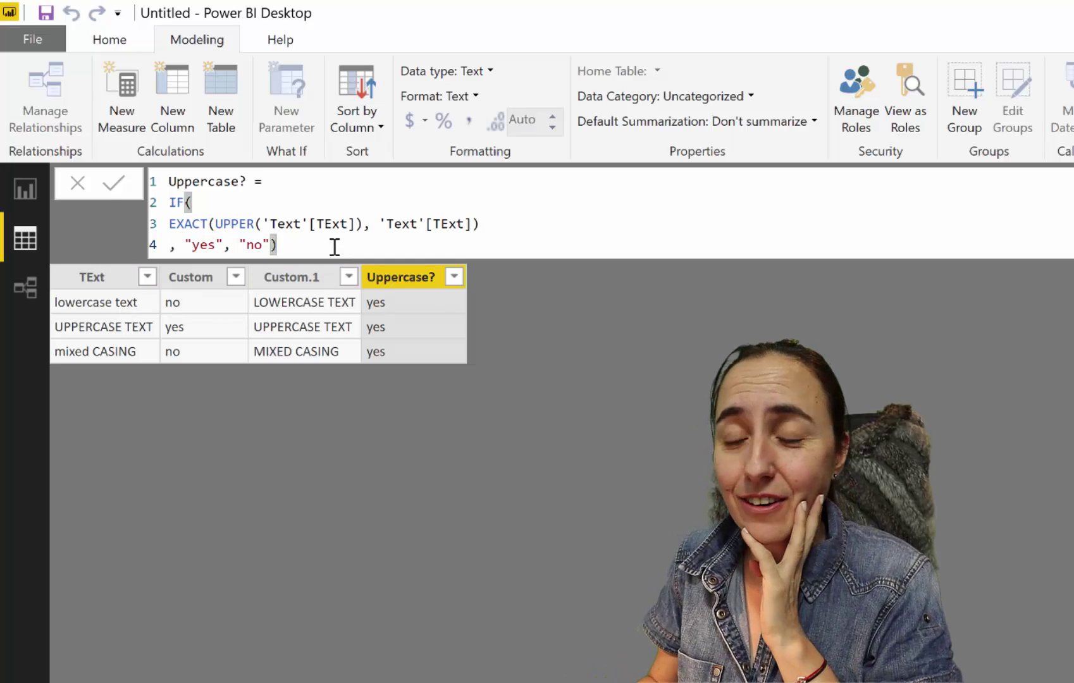
key("Return")
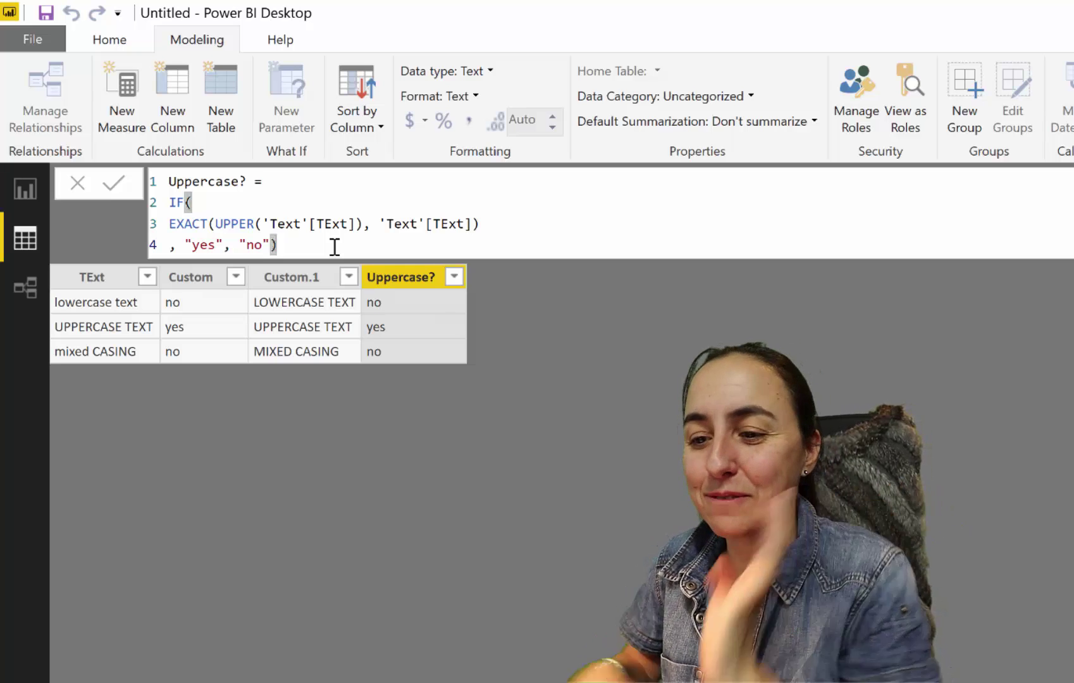
Step: Add a new calculated column with the formula UPPER('Text'[TExt]), fixing the bare table reference
left_click(178, 79)
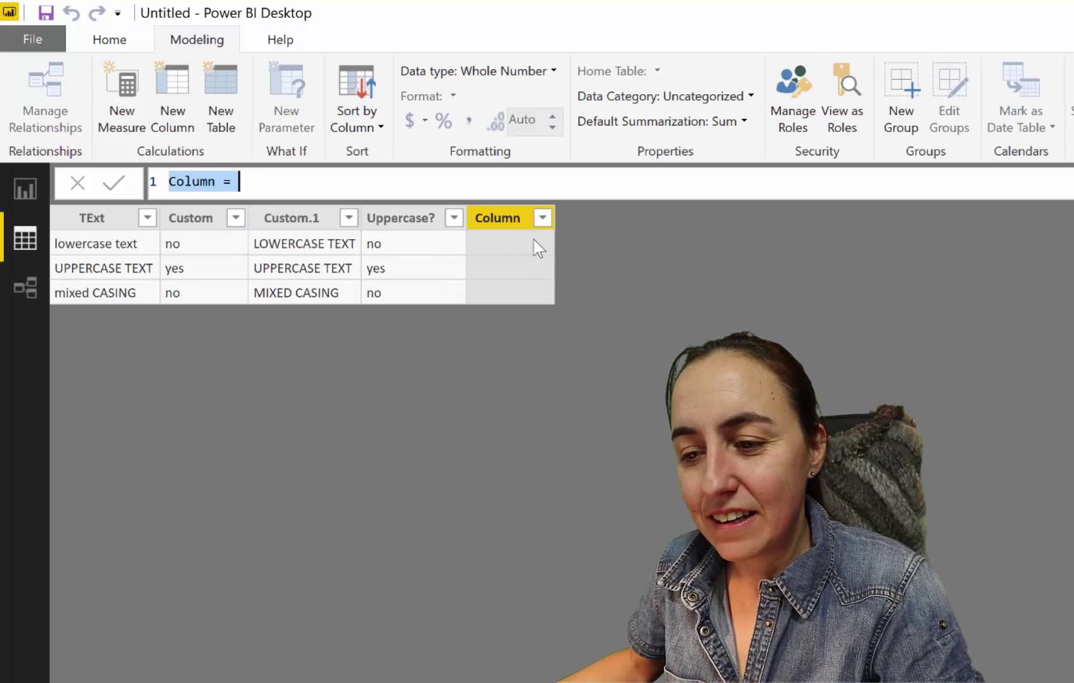
left_click(345, 179)
type("UPPER(")
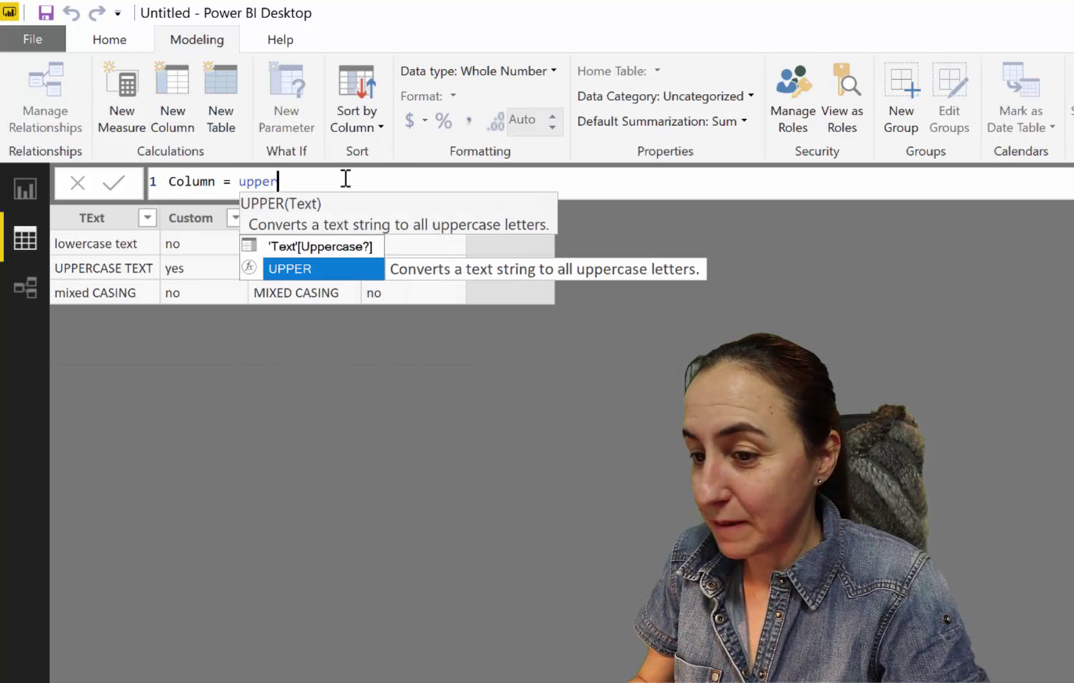
type("'Text")
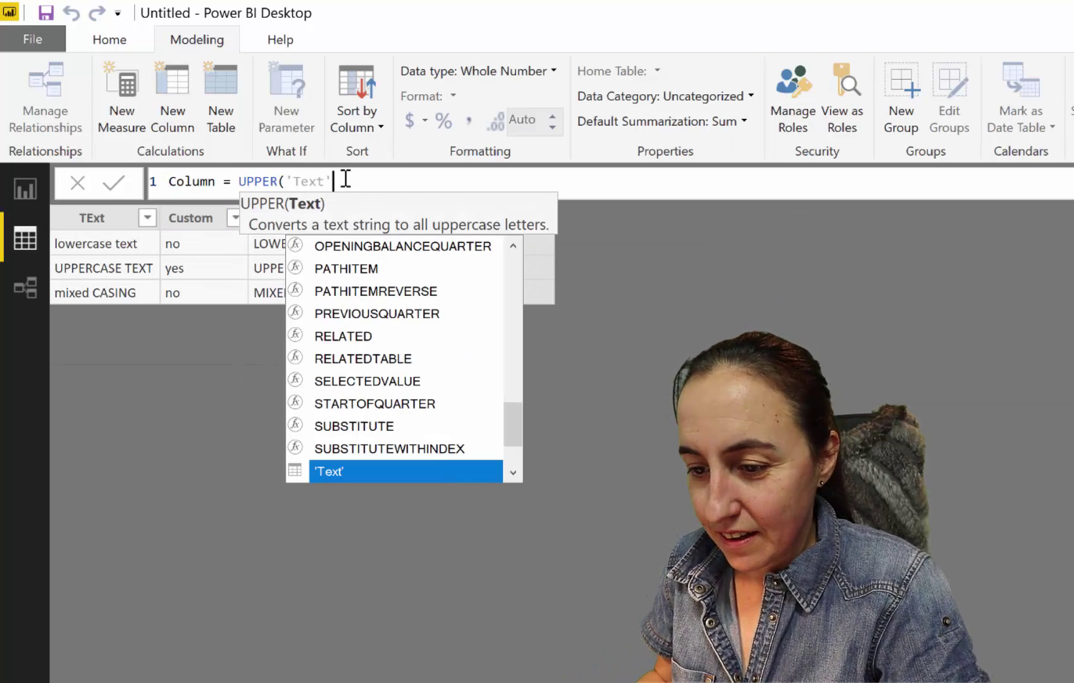
key("Tab")
type(")")
key("Return")
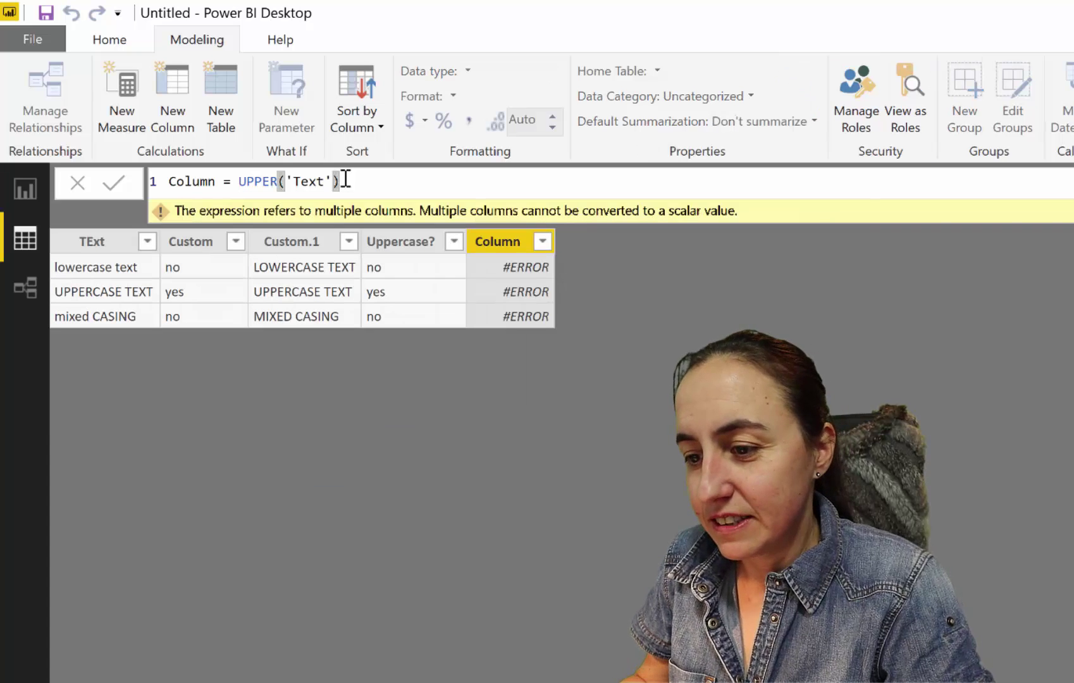
key("BackSpace")
key("BackSpace")
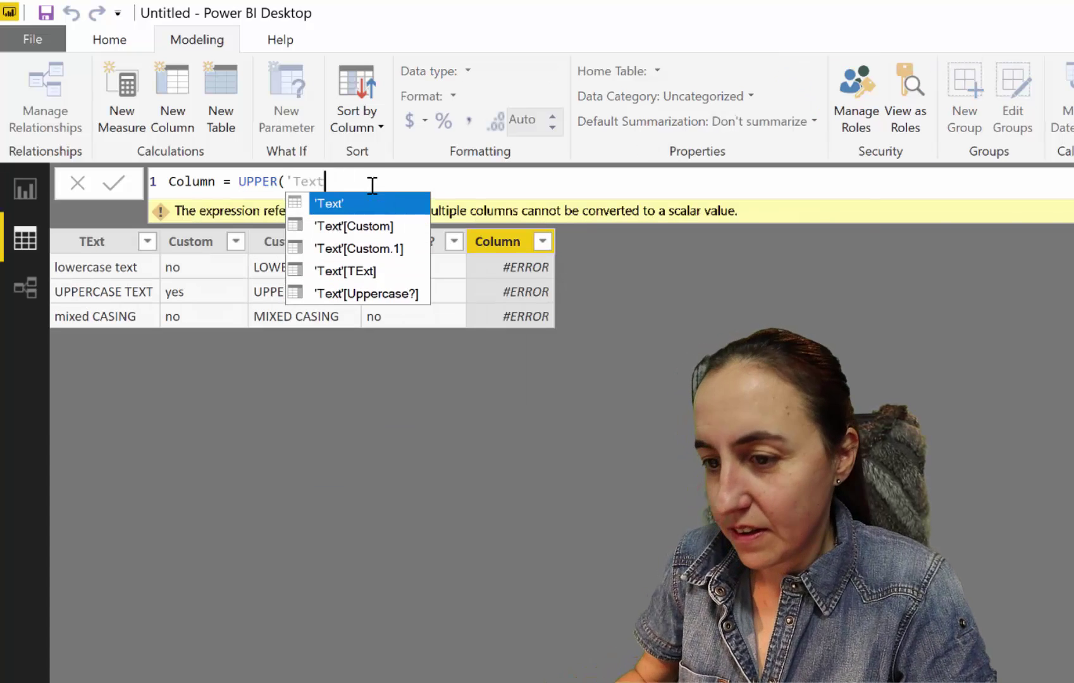
key("Down")
key("Down")
key("Tab")
type(")")
key("Return")
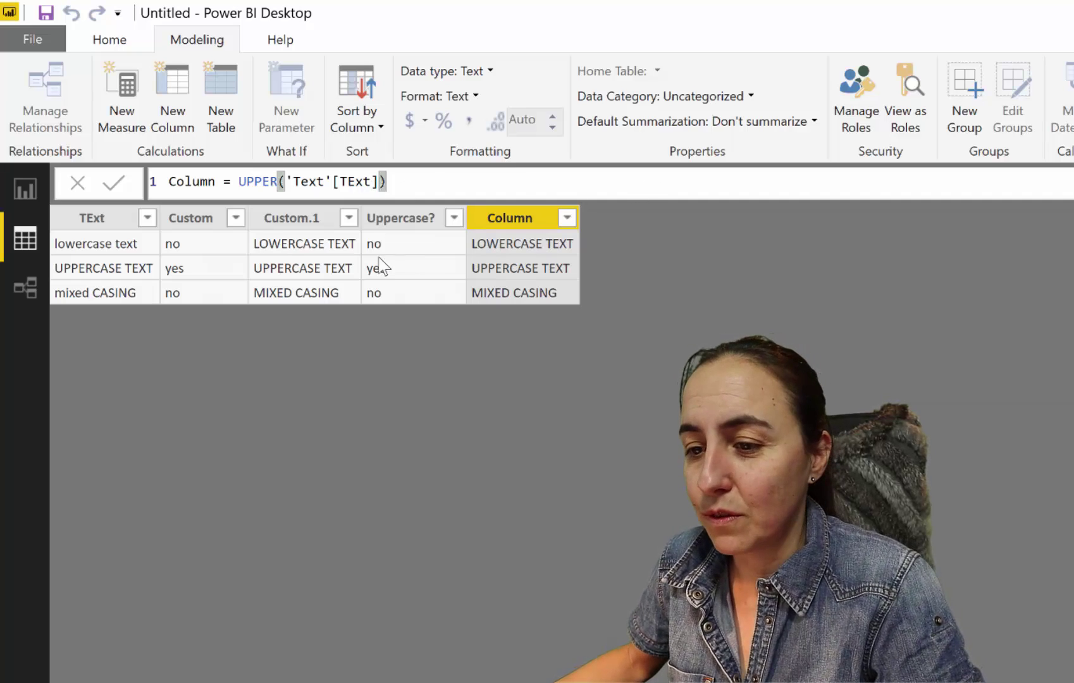
Step: Wrap it as EXACT(UPPER('Text'[TExt]), 'Text'[TExt]) so the column returns False, True, False
left_click(240, 181)
type("Exac")
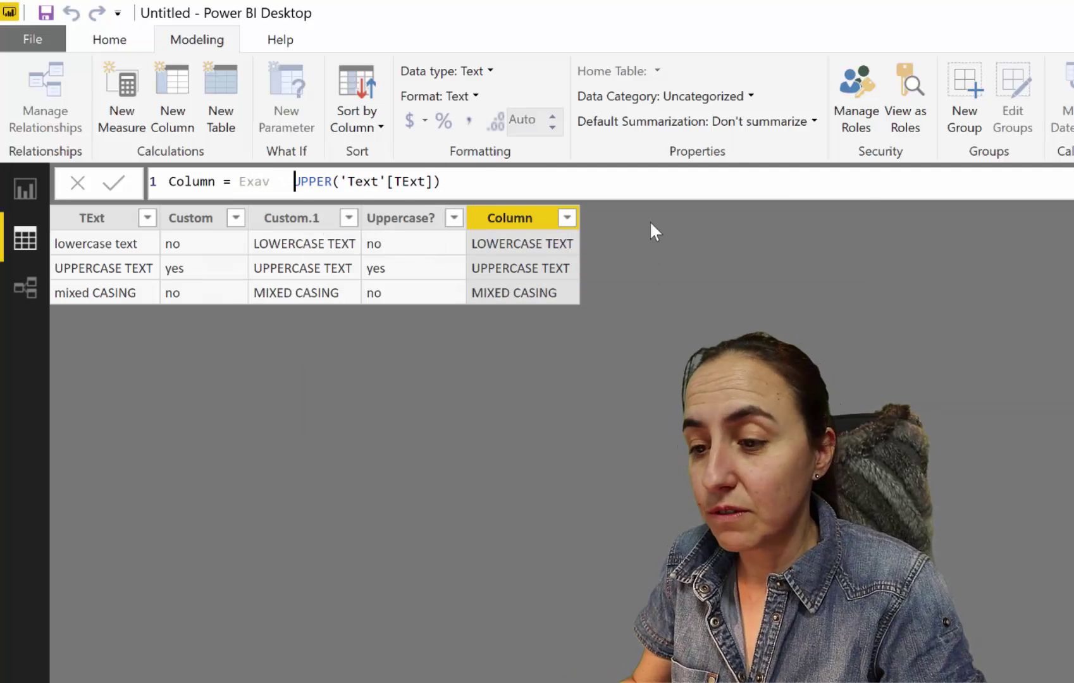
key("BackSpace")
key("BackSpace")
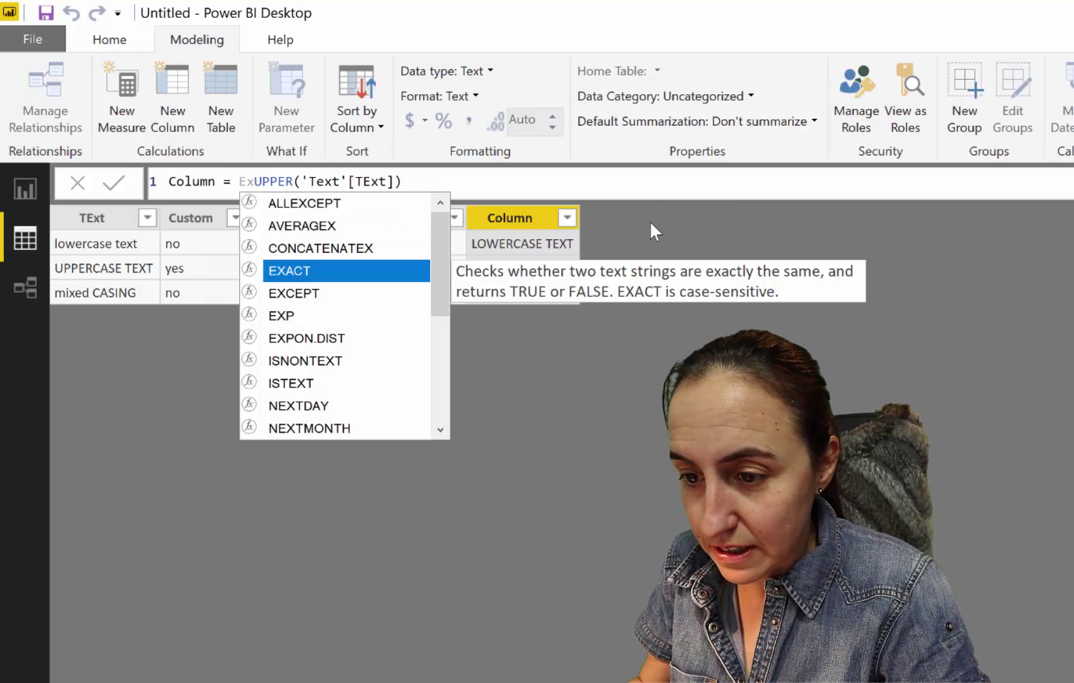
key("Tab")
key("Right")
key("Right")
key("Right")
key("Right")
key("Right")
key("Right")
key("Right")
key("Right")
key("Right")
key("Right")
key("Right")
key("Right")
key("Right")
key("Right")
key("Right")
key("Right")
key("Right")
key("Right")
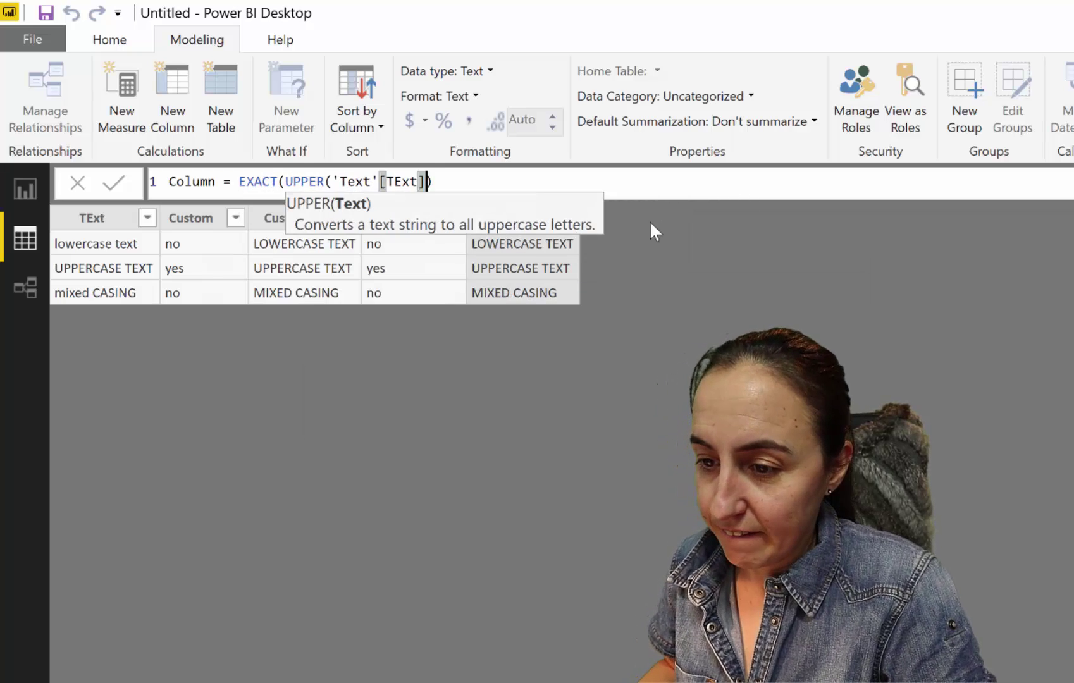
key("Right")
type(", te")
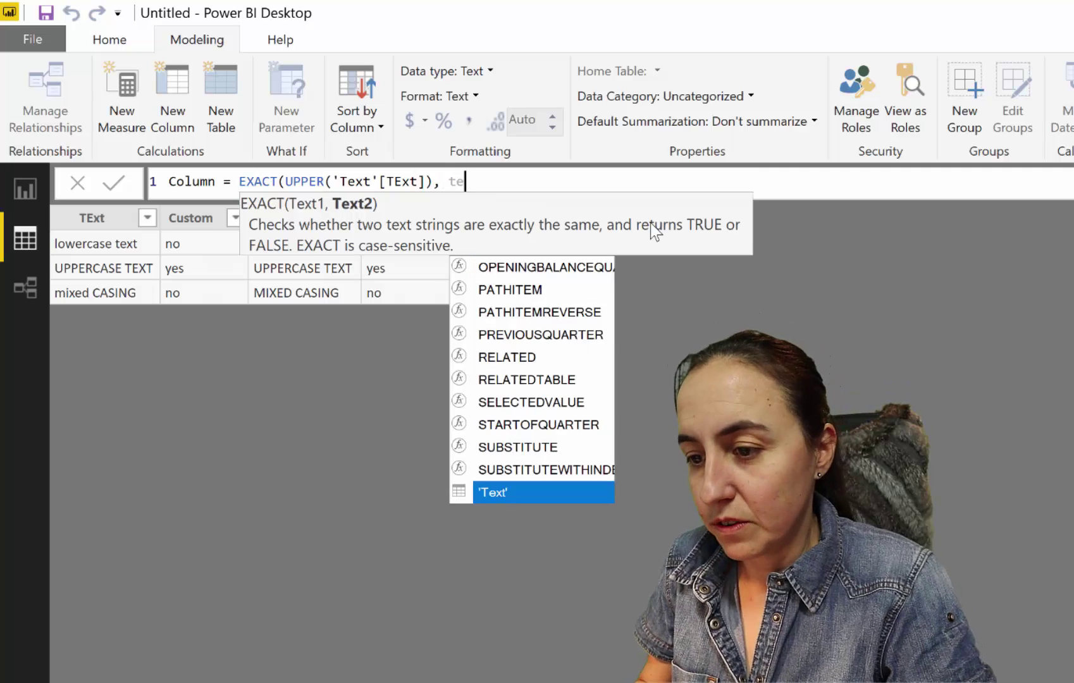
type("x")
key("Down")
key("Down")
key("Down")
key("Tab")
type(")")
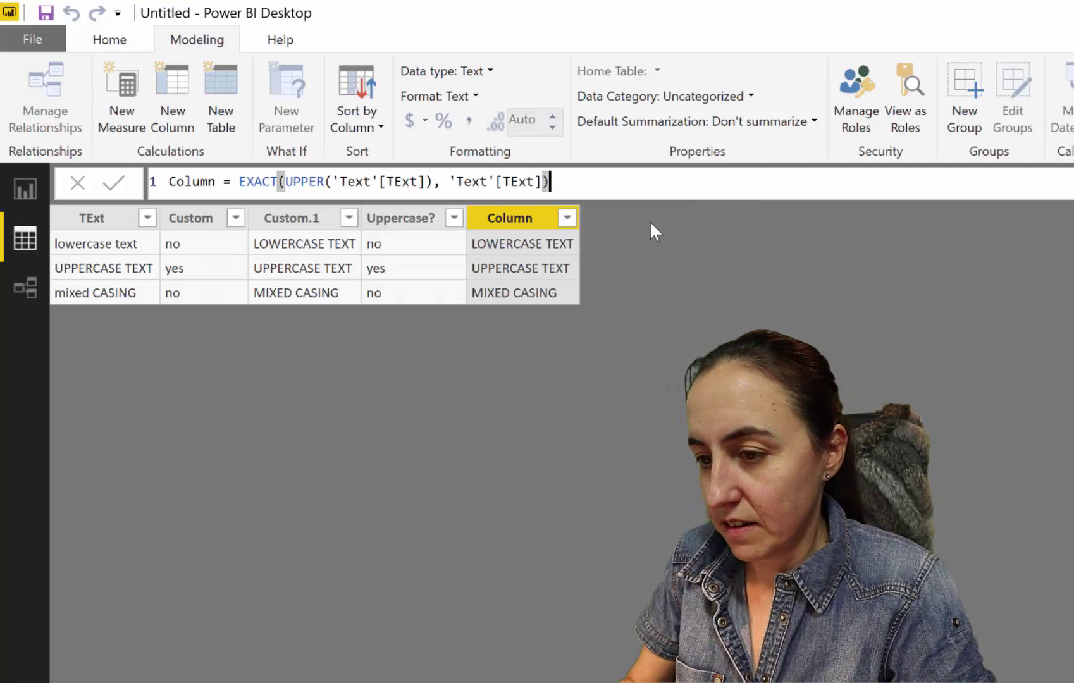
key("Return")
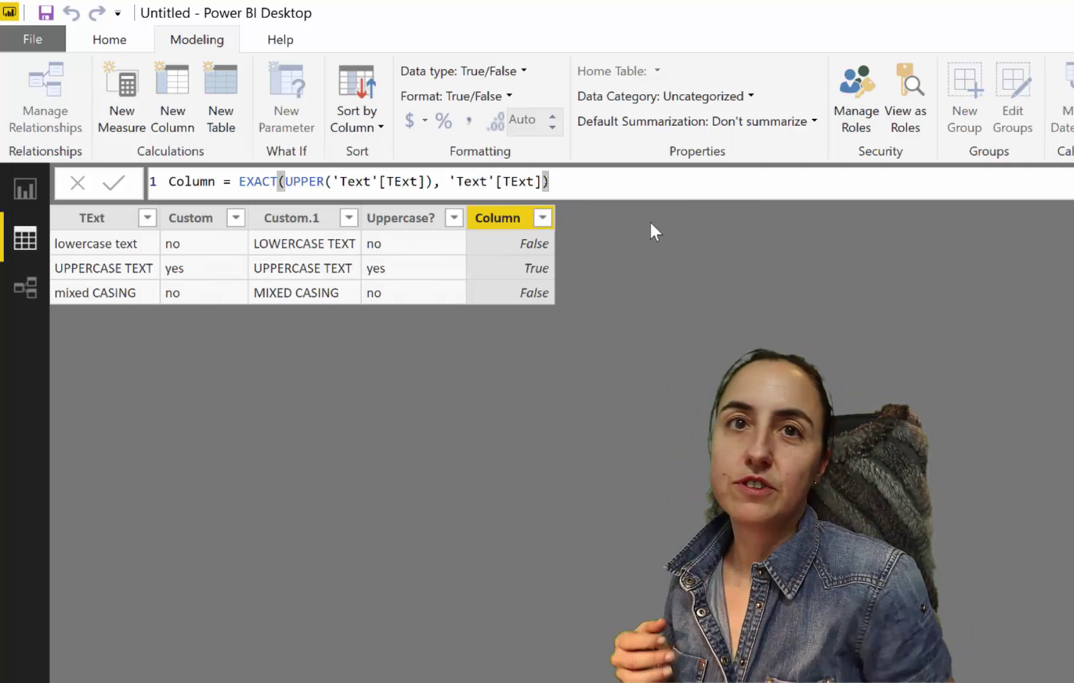